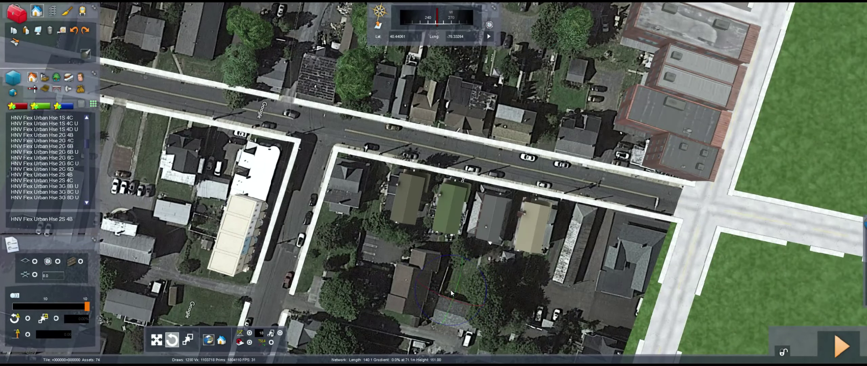
- Drag the four selected houses up onto the street edge over the satellite map
{"action": "left_click_drag", "start_coordinate": [450, 289], "coordinate": [477, 221]}
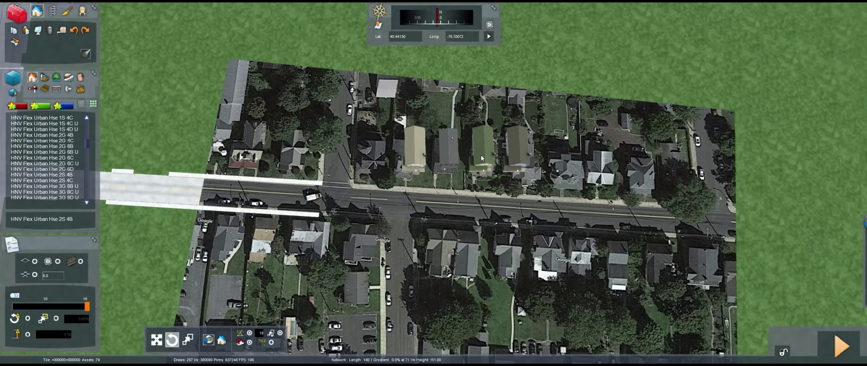
- Check the house rotation, then move the four-house row across the road and into place
{"action": "left_click", "coordinate": [448, 142]}
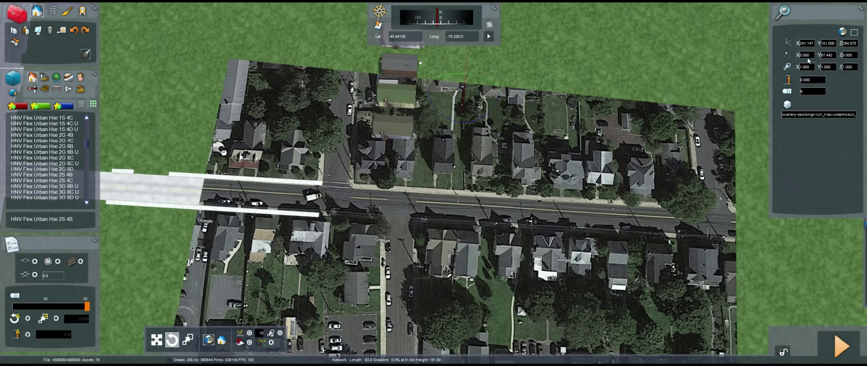
{"action": "left_click", "coordinate": [469, 125]}
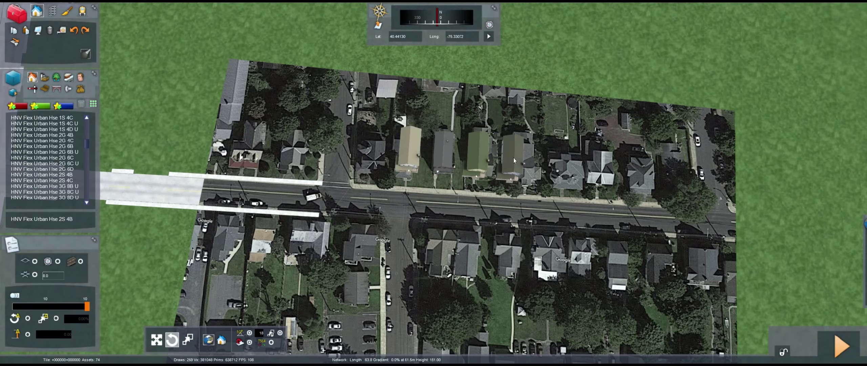
{"action": "left_click_drag", "start_coordinate": [513, 160], "coordinate": [520, 243]}
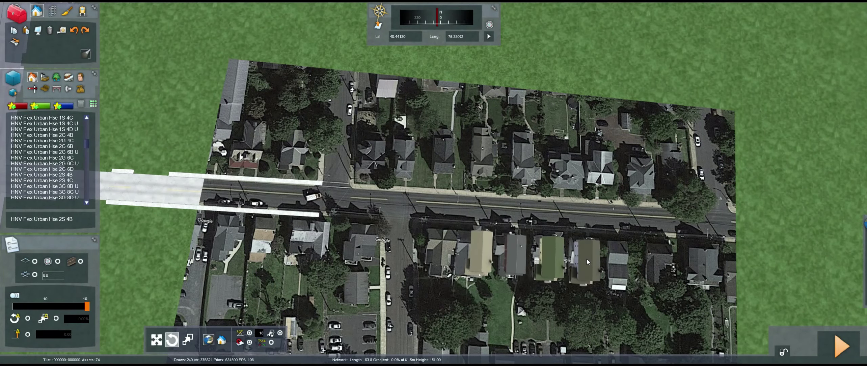
{"action": "right_click_drag", "start_coordinate": [550, 237], "coordinate": [521, 203]}
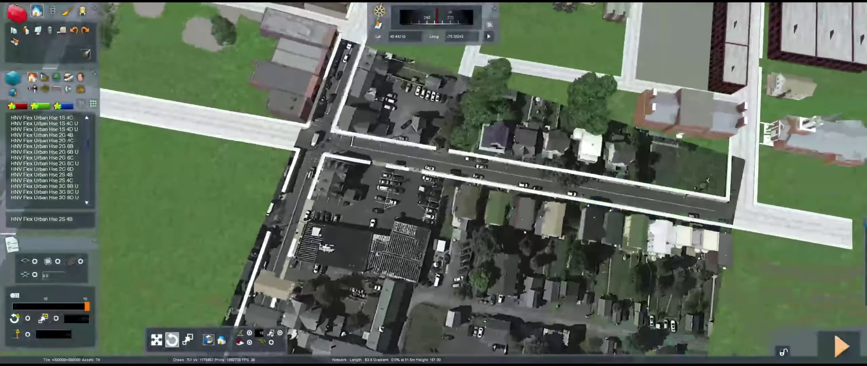
{"action": "scroll", "coordinate": [462, 243], "scroll_direction": "up", "scroll_amount": 5}
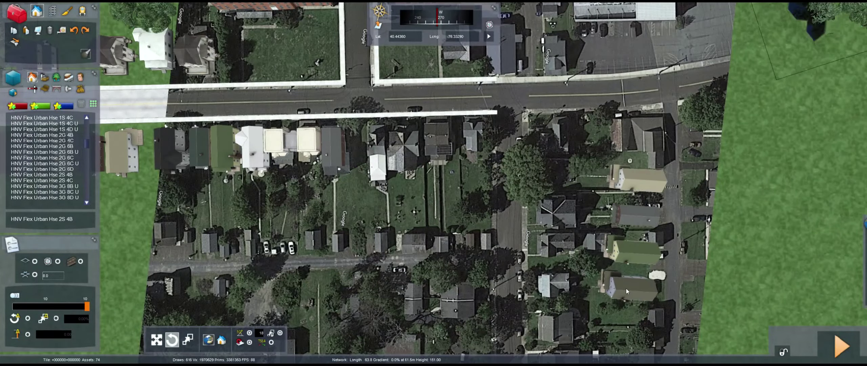
{"action": "left_click_drag", "start_coordinate": [625, 292], "coordinate": [571, 264]}
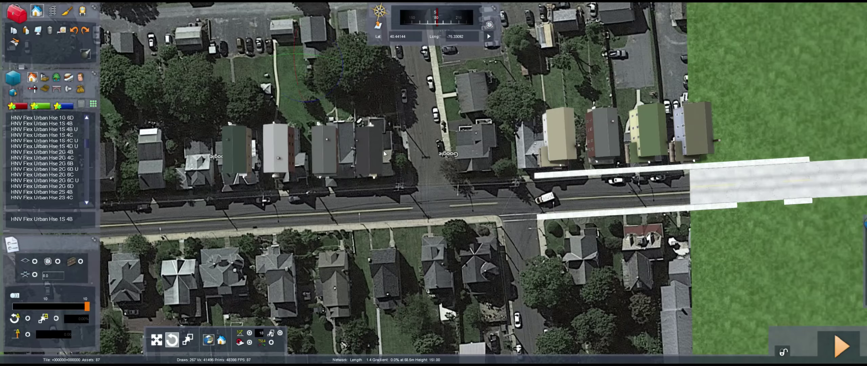
- Check the house row's properties, pan to the next block and pick HNV Flex Urban Hse 2G 6B U
{"action": "left_click", "coordinate": [279, 157]}
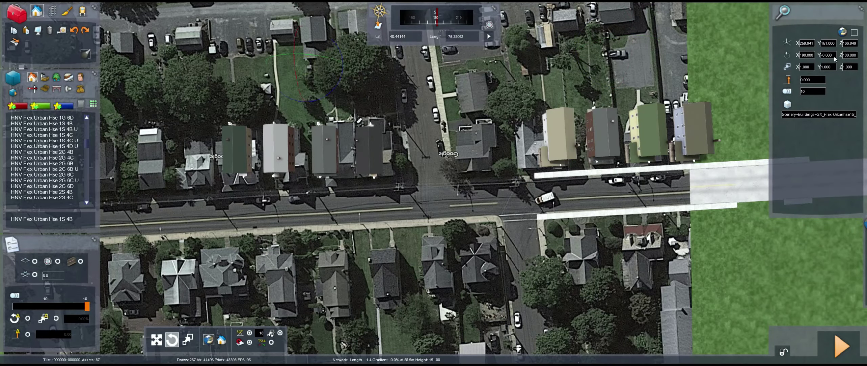
{"action": "scroll", "coordinate": [279, 90], "scroll_direction": "up", "scroll_amount": 3}
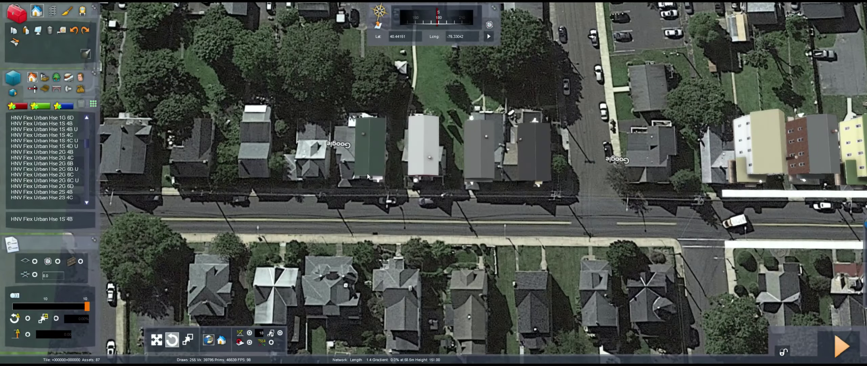
{"action": "right_click_drag", "start_coordinate": [367, 175], "coordinate": [396, 175]}
{"action": "right_click_drag", "start_coordinate": [439, 255], "coordinate": [346, 98]}
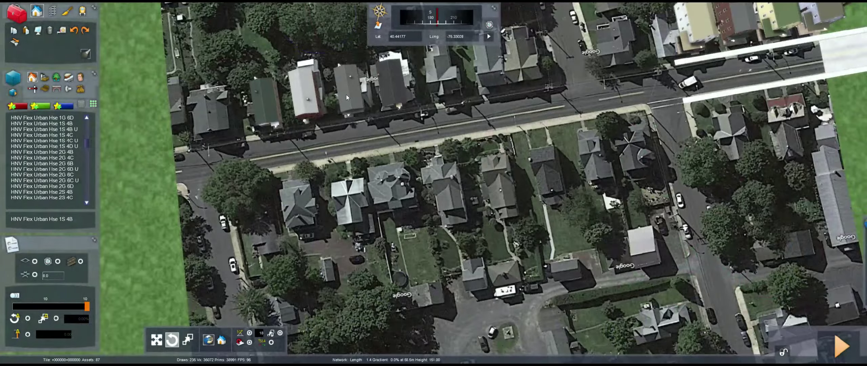
{"action": "left_click", "coordinate": [44, 169]}
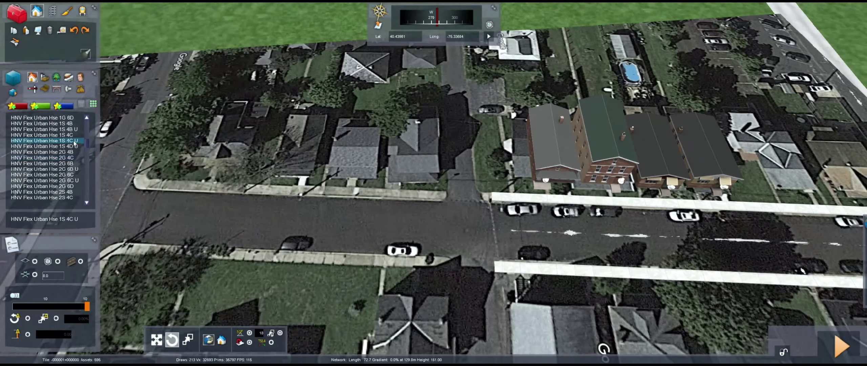
- Place HNV Flex Urban Hse 1S 4D U houses along the street, zooming out to inspect them
{"action": "left_click", "coordinate": [44, 146]}
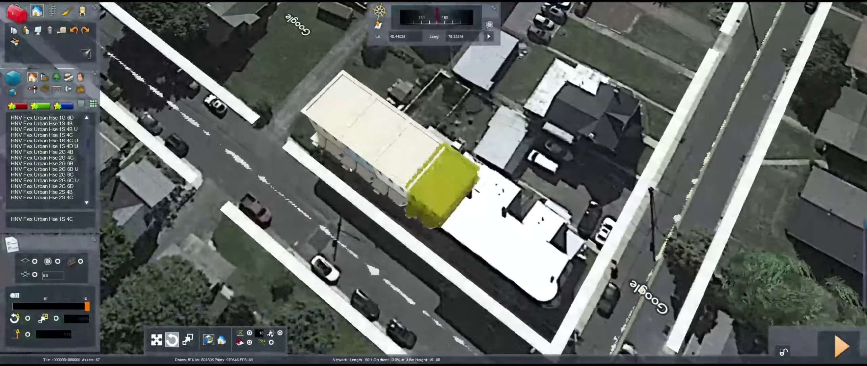
{"action": "scroll", "coordinate": [35, 172], "scroll_direction": "down", "scroll_amount": 3}
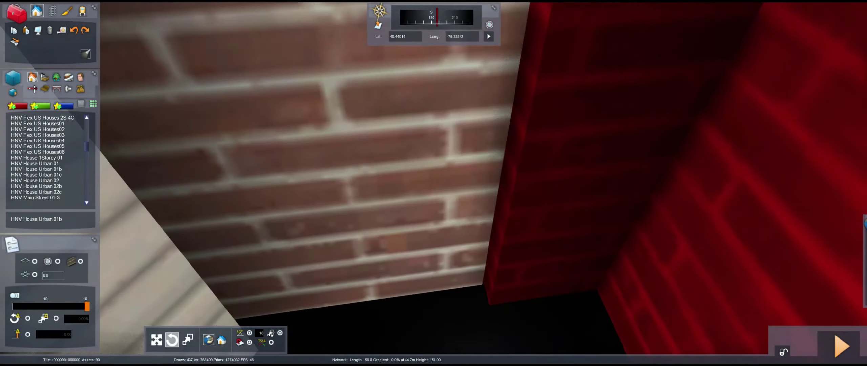
{"action": "scroll", "coordinate": [530, 152], "scroll_direction": "down", "scroll_amount": 5}
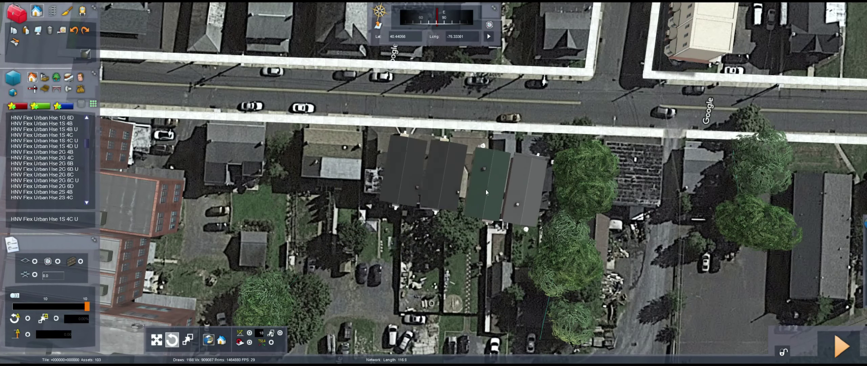
- Slide the four-house row right and tilt the view to inspect the house fronts
{"action": "left_click_drag", "start_coordinate": [486, 192], "coordinate": [496, 188]}
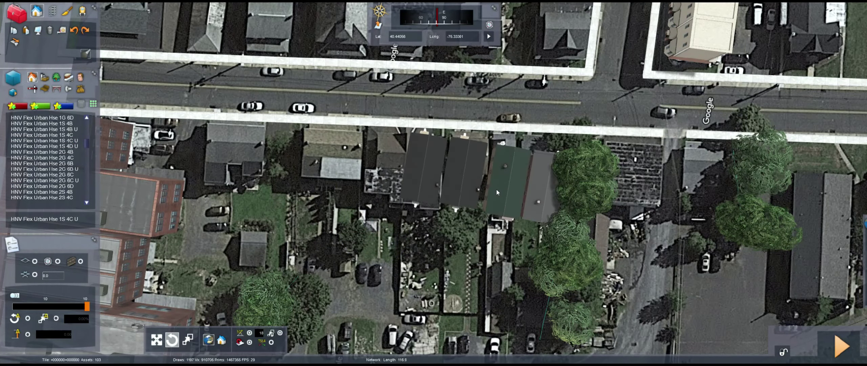
{"action": "left_click", "coordinate": [541, 184]}
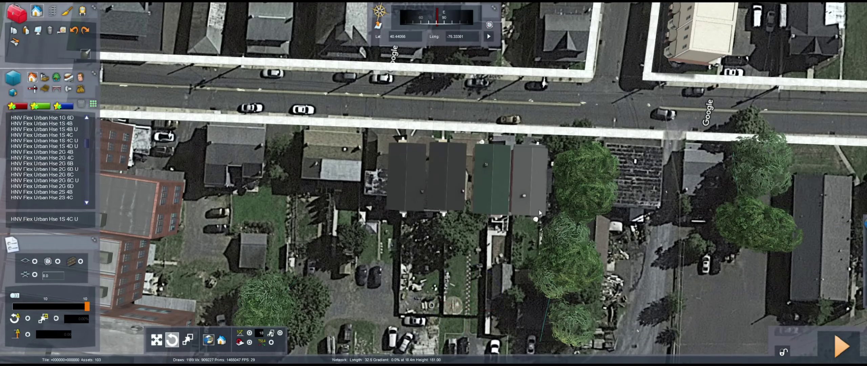
{"action": "right_click_drag", "start_coordinate": [539, 210], "coordinate": [416, 179]}
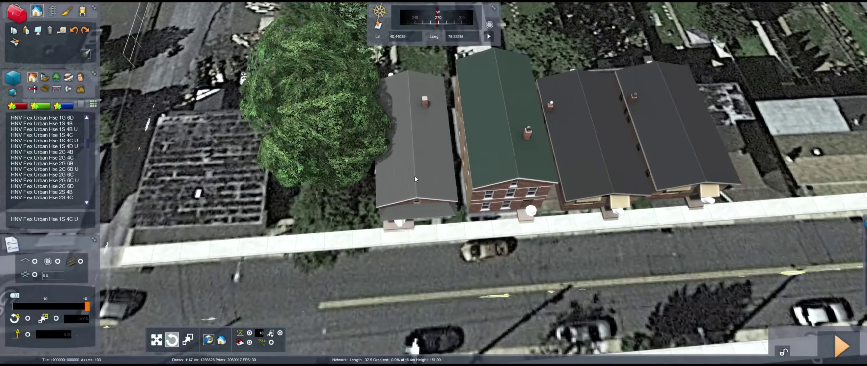
{"action": "scroll", "coordinate": [414, 175], "scroll_direction": "down", "scroll_amount": 5}
{"action": "scroll", "coordinate": [360, 127], "scroll_direction": "up", "scroll_amount": 4}
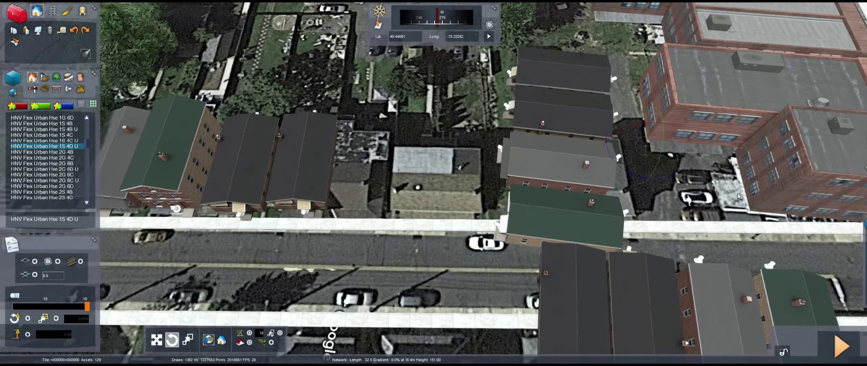
- Add a grey and a green house at the row's end and align the row with the street
{"action": "left_click", "coordinate": [576, 162]}
{"action": "left_click", "coordinate": [501, 166]}
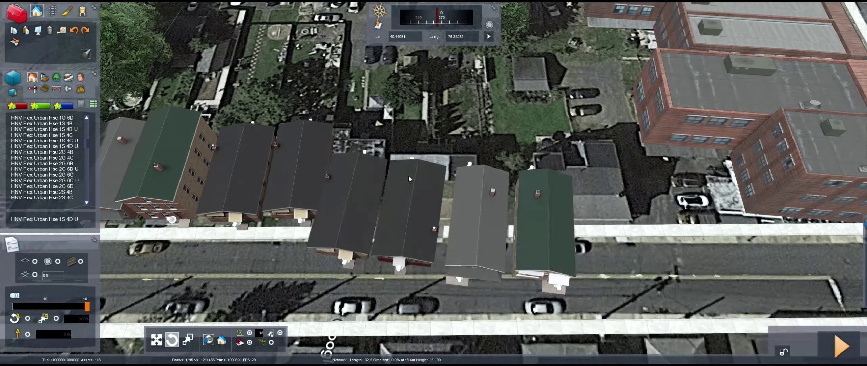
{"action": "left_click_drag", "start_coordinate": [334, 133], "coordinate": [396, 74]}
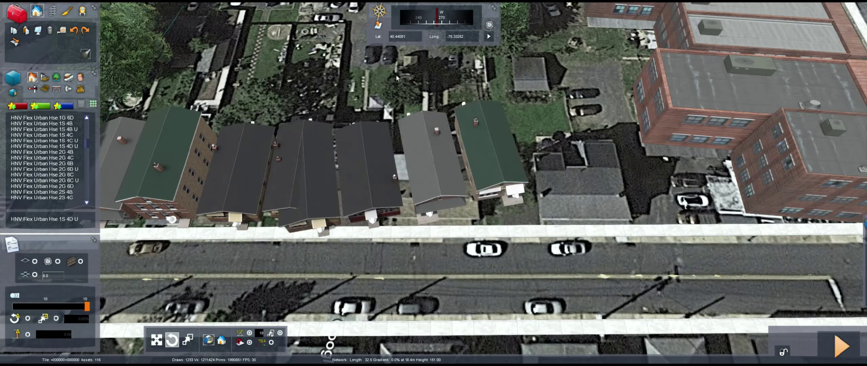
{"action": "mouse_move", "coordinate": [821, 57]}
{"action": "scroll", "coordinate": [440, 197], "scroll_direction": "up", "scroll_amount": 5}
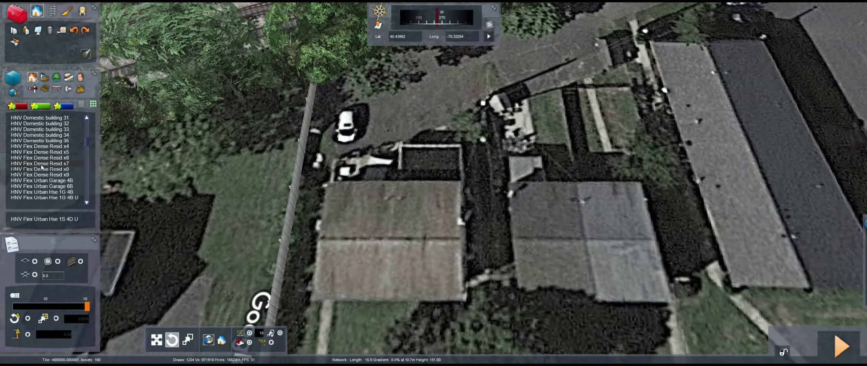
- Try GN-VNH Main Street Flexi med buildings over the road
{"action": "left_click", "coordinate": [42, 164]}
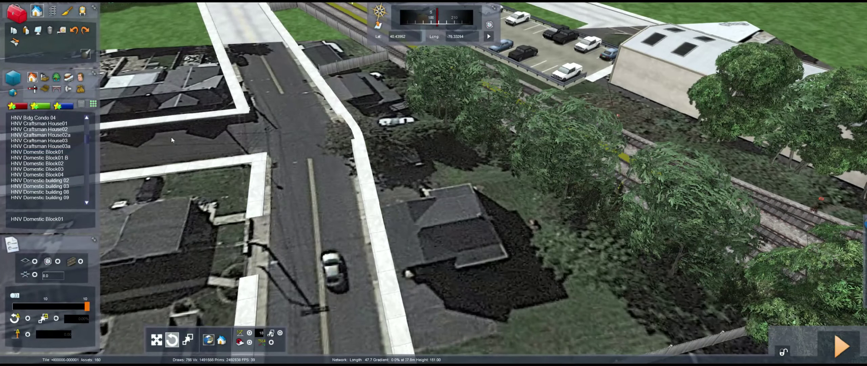
{"action": "scroll", "coordinate": [49, 145], "scroll_direction": "up", "scroll_amount": 3}
{"action": "left_click", "coordinate": [48, 175]}
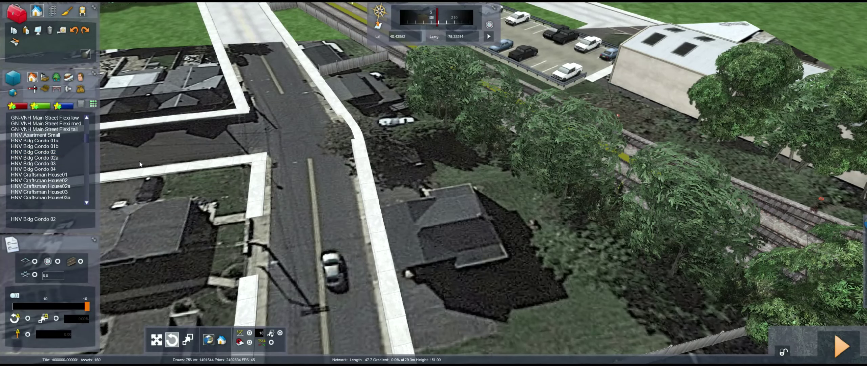
{"action": "left_click", "coordinate": [156, 177]}
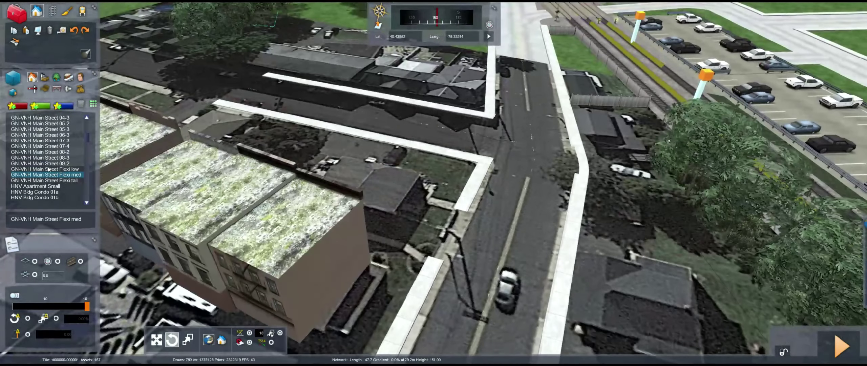
- Place a GN-VNH Main Street Flexi low strip, then select HNV Flex Urban Hse 1G 4B U
{"action": "left_click", "coordinate": [40, 151]}
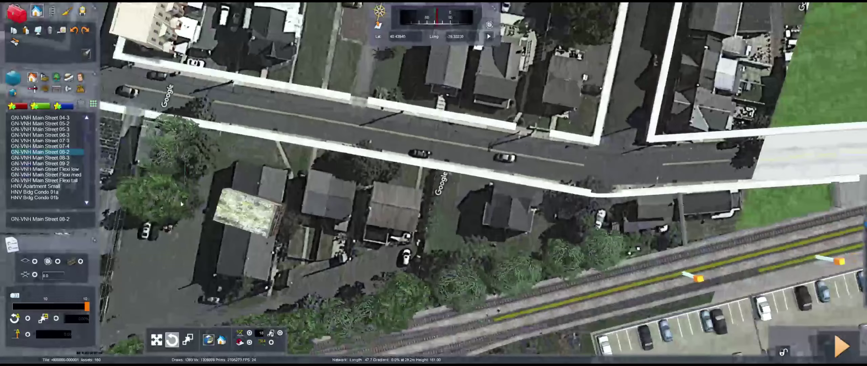
{"action": "scroll", "coordinate": [56, 136], "scroll_direction": "up", "scroll_amount": 3}
{"action": "left_click", "coordinate": [45, 169]}
{"action": "left_click", "coordinate": [350, 182]}
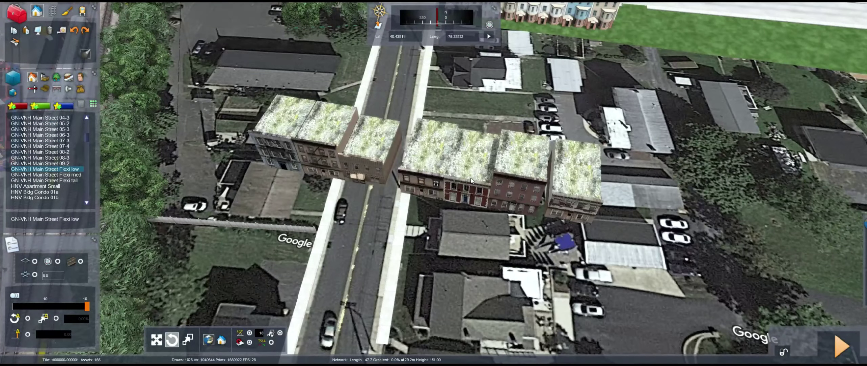
{"action": "scroll", "coordinate": [69, 134], "scroll_direction": "up", "scroll_amount": 3}
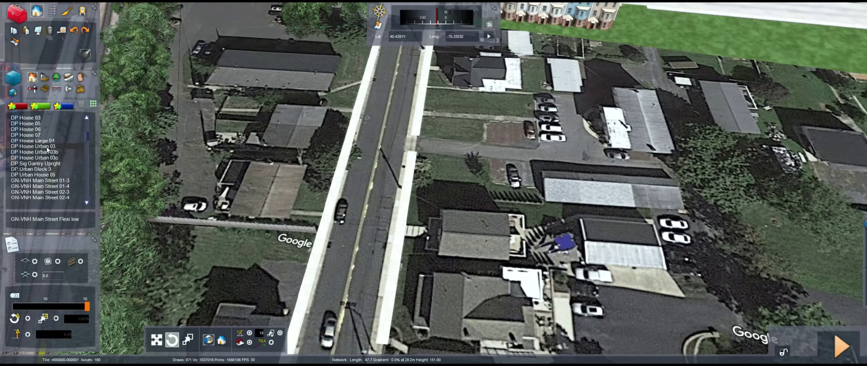
{"action": "left_click", "coordinate": [51, 180]}
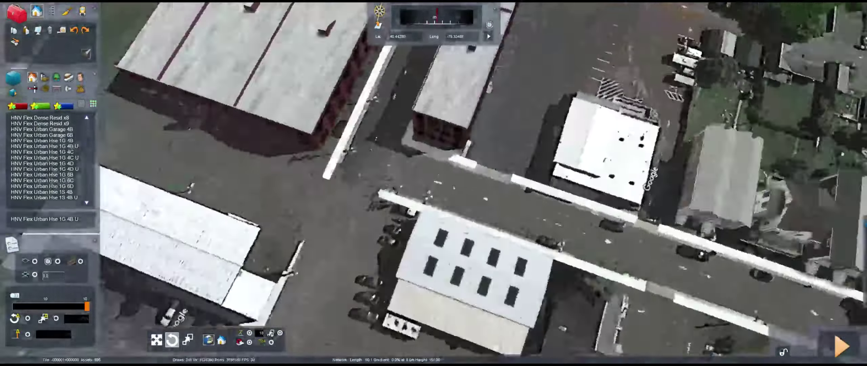
- Browse the asset list and settle on HNV Domestic building 15
{"action": "scroll", "coordinate": [45, 166], "scroll_direction": "down", "scroll_amount": 5}
{"action": "left_click", "coordinate": [64, 164]}
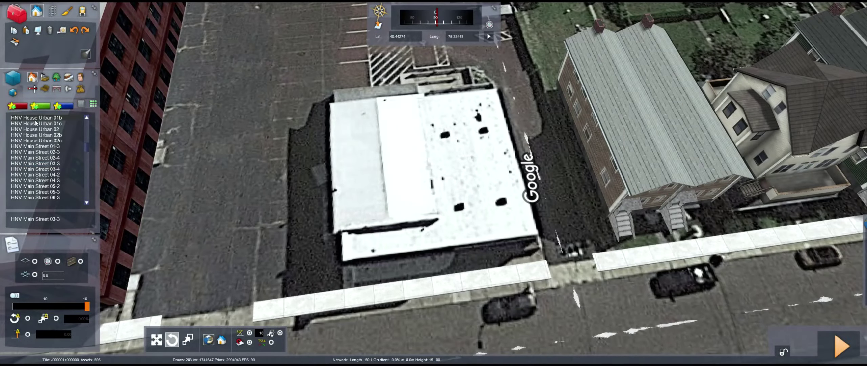
{"action": "left_click", "coordinate": [39, 175]}
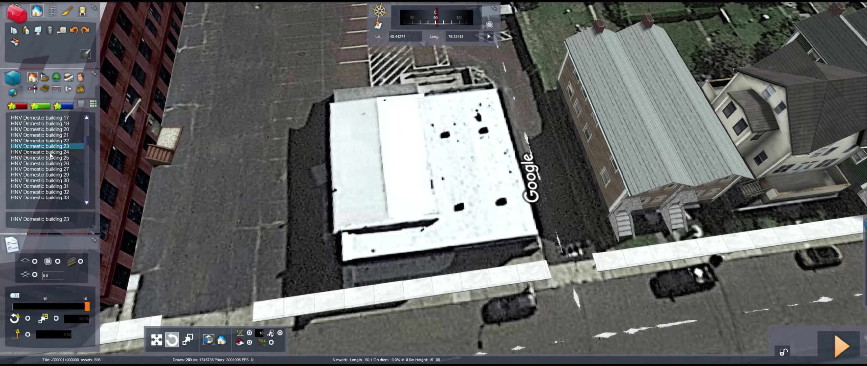
{"action": "key", "text": "Up"}
{"action": "key", "text": "Up"}
{"action": "key", "text": "Up"}
{"action": "key", "text": "Up"}
{"action": "key", "text": "Up"}
{"action": "key", "text": "Up"}
{"action": "key", "text": "Up"}
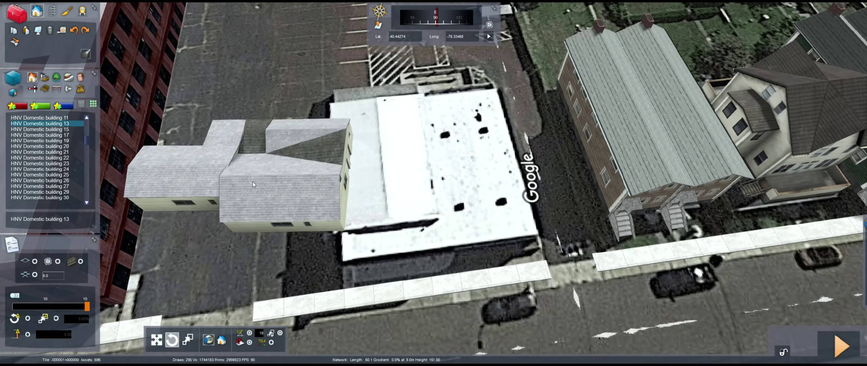
{"action": "key", "text": "Down"}
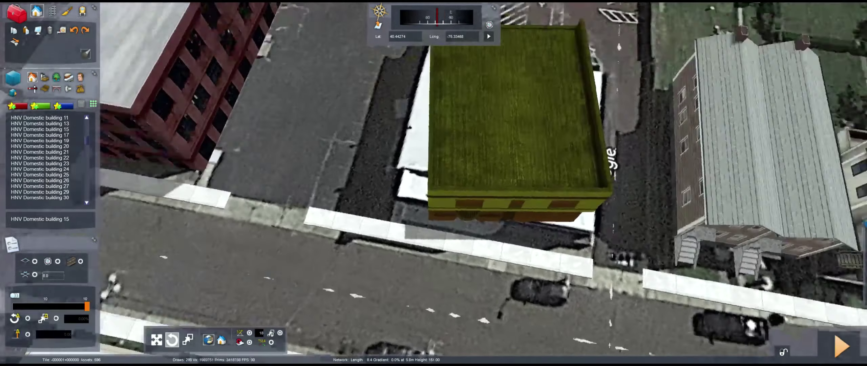
- Set the flat-roofed building's heading to 82.449 to match its satellite footprint
{"action": "left_click", "coordinate": [501, 130]}
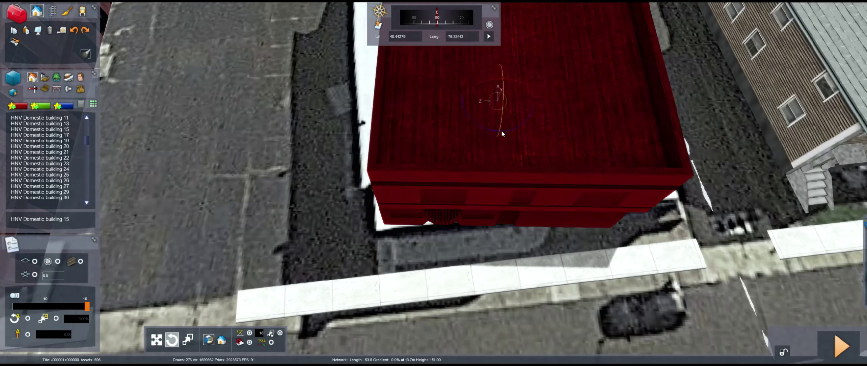
{"action": "key", "text": "Tab"}
{"action": "type", "text": "82.4"}
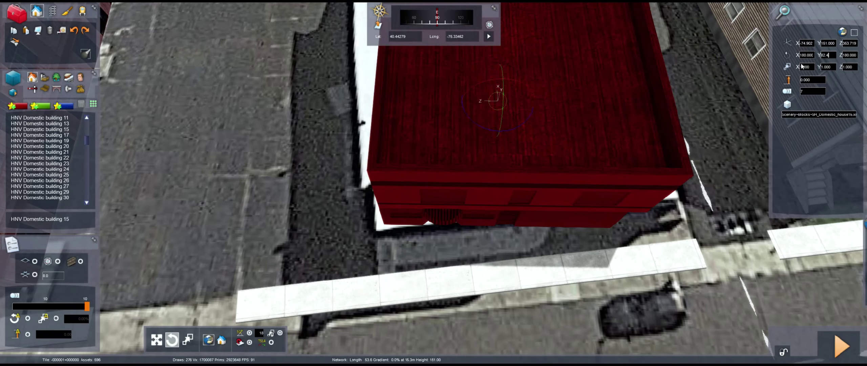
{"action": "type", "text": "49"}
{"action": "key", "text": "Return"}
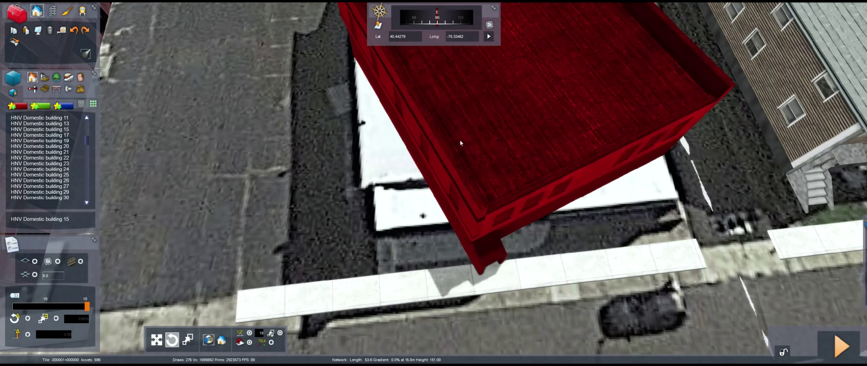
{"action": "left_click_drag", "start_coordinate": [460, 140], "coordinate": [288, 225]}
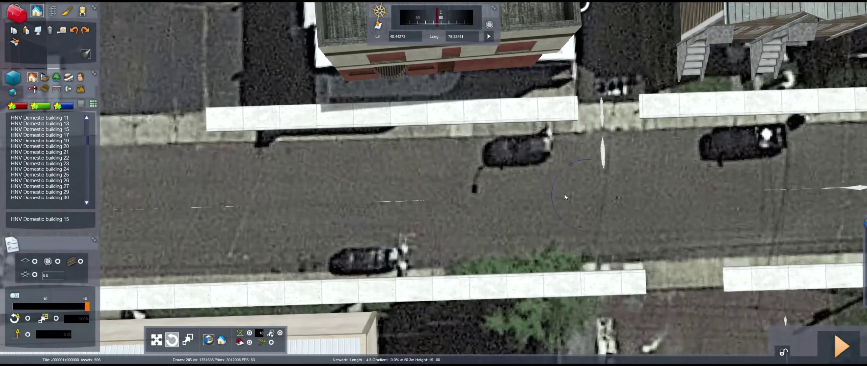
{"action": "left_click", "coordinate": [511, 51]}
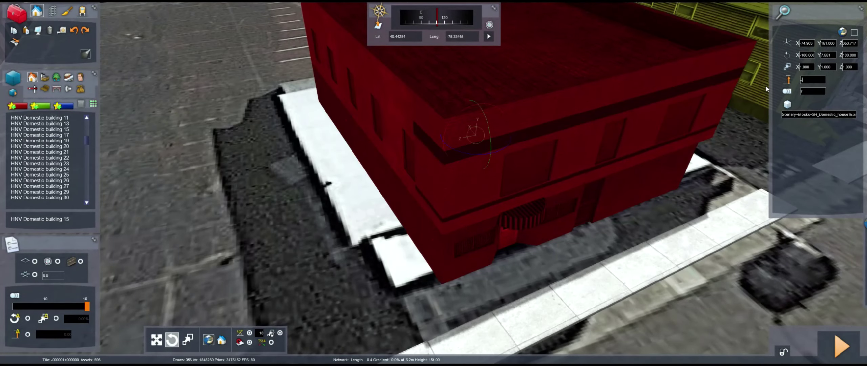
- Lower the building to a -3 height offset and deselect it
{"action": "left_click", "coordinate": [811, 82]}
{"action": "type", "text": "-1"}
{"action": "key", "text": "Return"}
{"action": "type", "text": "-2.5"}
{"action": "key", "text": "Return"}
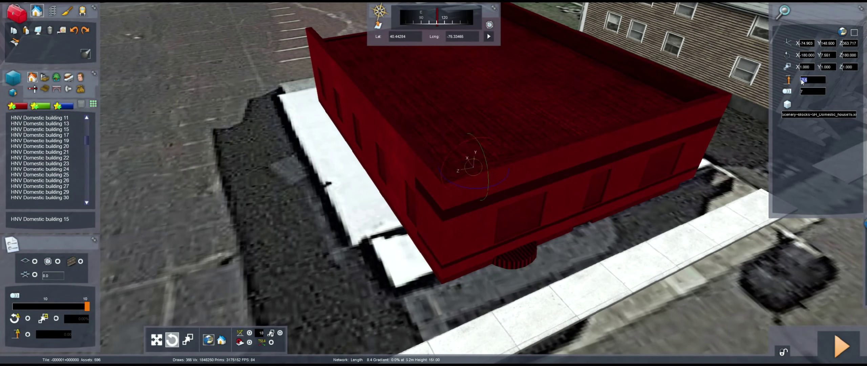
{"action": "type", "text": "-3"}
{"action": "key", "text": "Return"}
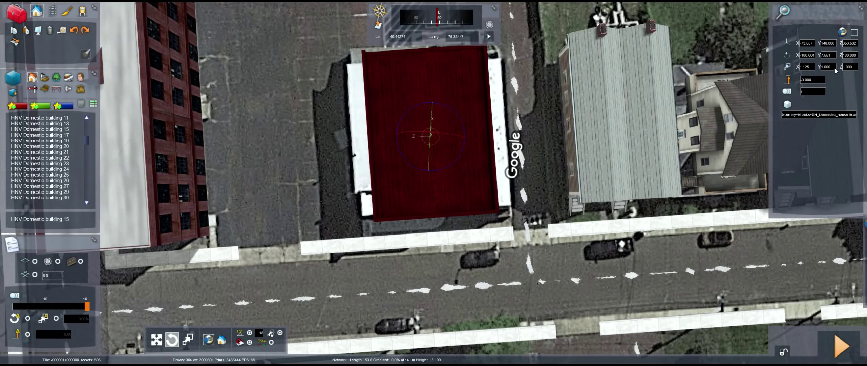
{"action": "key", "text": "Escape"}
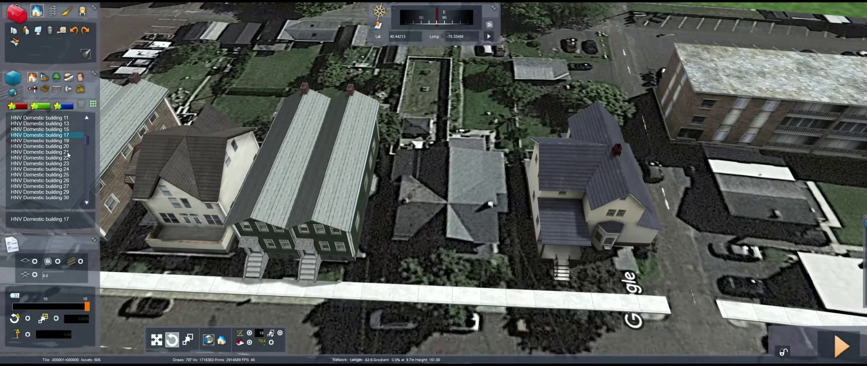
- Place an HNV Domestic building 26 house on the block
{"action": "left_click", "coordinate": [40, 180]}
{"action": "left_click", "coordinate": [455, 186]}
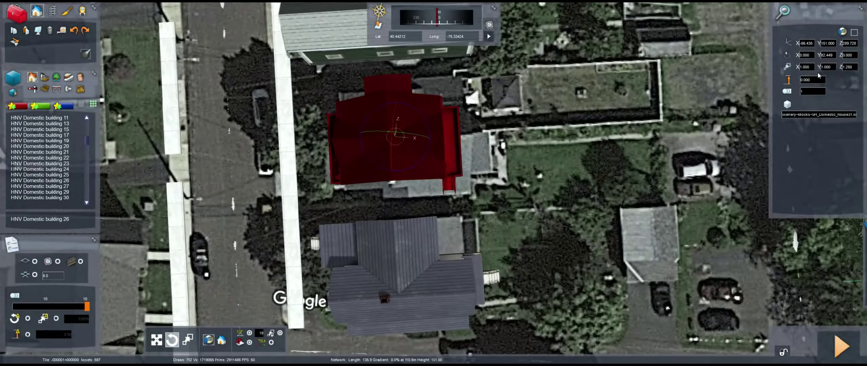
{"action": "left_click", "coordinate": [469, 165]}
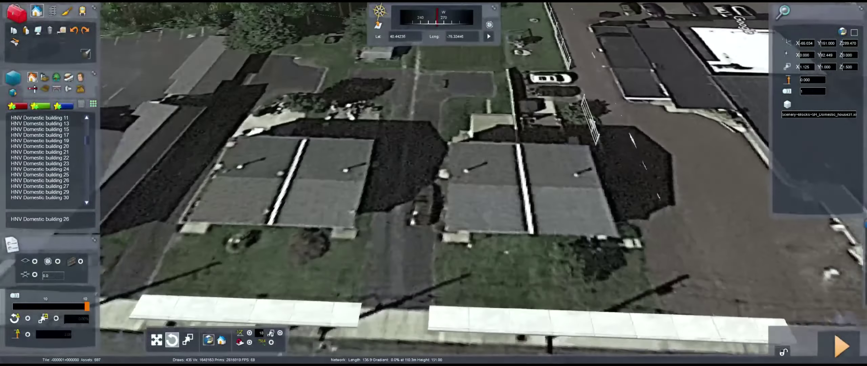
- Compare row house and urban models, then place DP House Urban 03 over the duplex roof
{"action": "scroll", "coordinate": [58, 186], "scroll_direction": "down", "scroll_amount": 5}
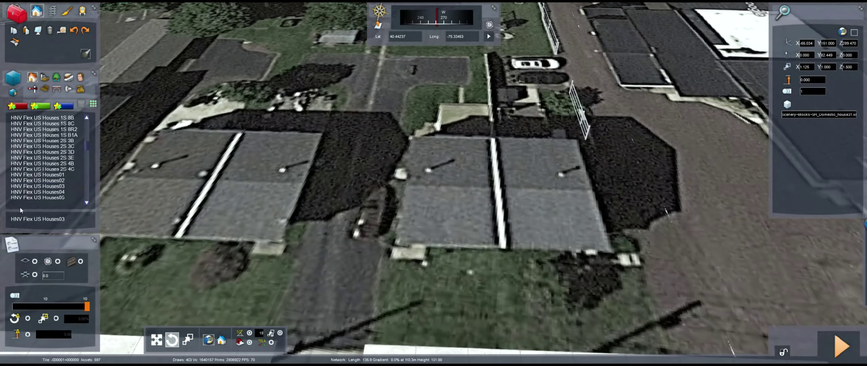
{"action": "scroll", "coordinate": [56, 171], "scroll_direction": "down", "scroll_amount": 5}
{"action": "left_click", "coordinate": [56, 173]}
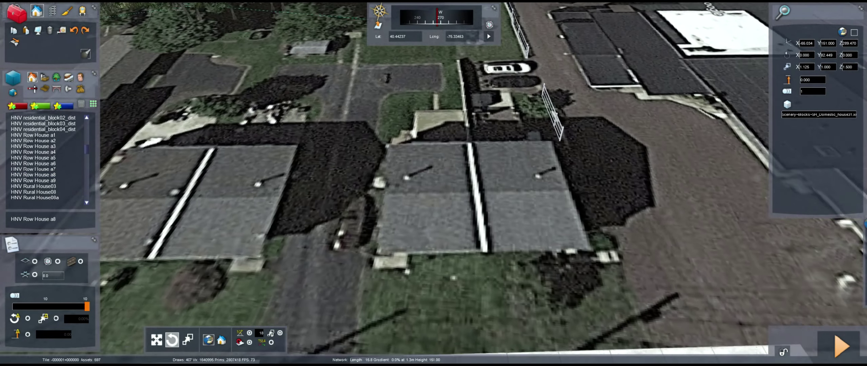
{"action": "left_click", "coordinate": [50, 152]}
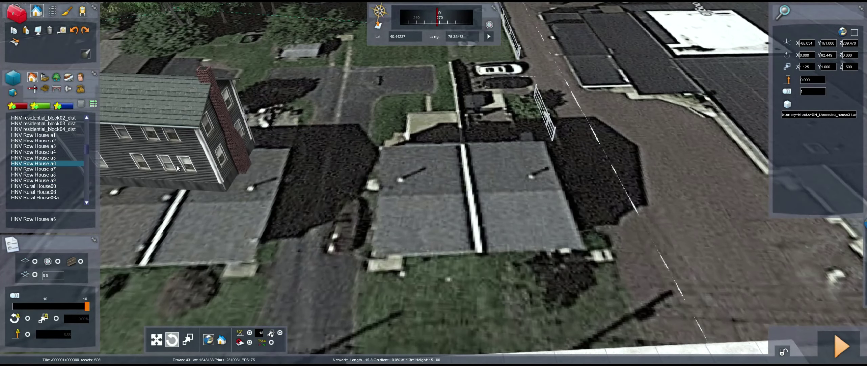
{"action": "left_click", "coordinate": [34, 135]}
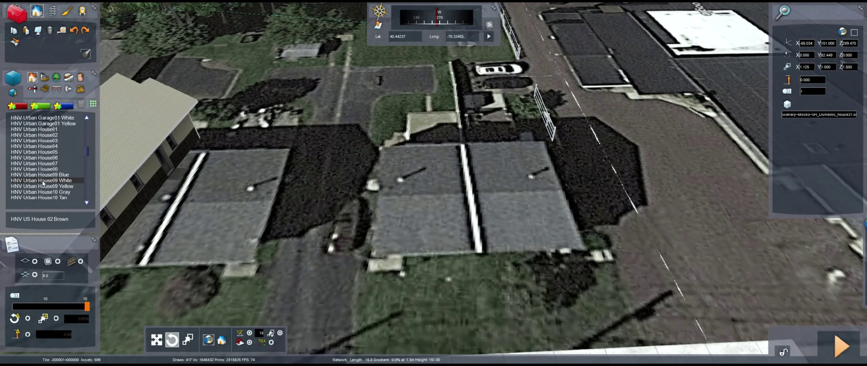
{"action": "scroll", "coordinate": [47, 169], "scroll_direction": "up", "scroll_amount": 4}
{"action": "left_click", "coordinate": [41, 180]}
{"action": "scroll", "coordinate": [57, 169], "scroll_direction": "up", "scroll_amount": 3}
{"action": "left_click", "coordinate": [58, 168]}
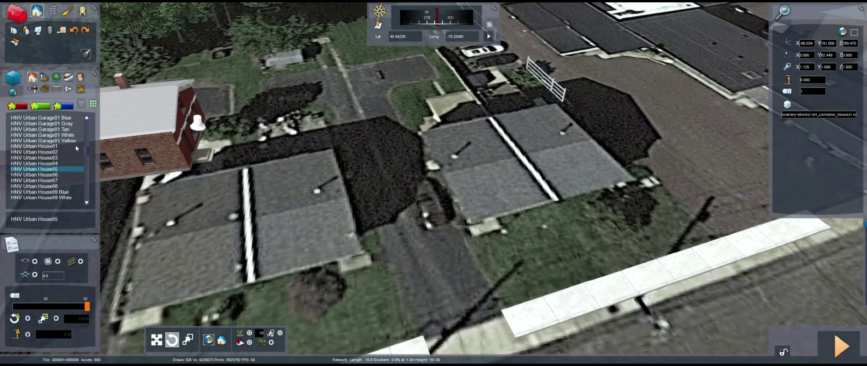
{"action": "scroll", "coordinate": [61, 175], "scroll_direction": "up", "scroll_amount": 3}
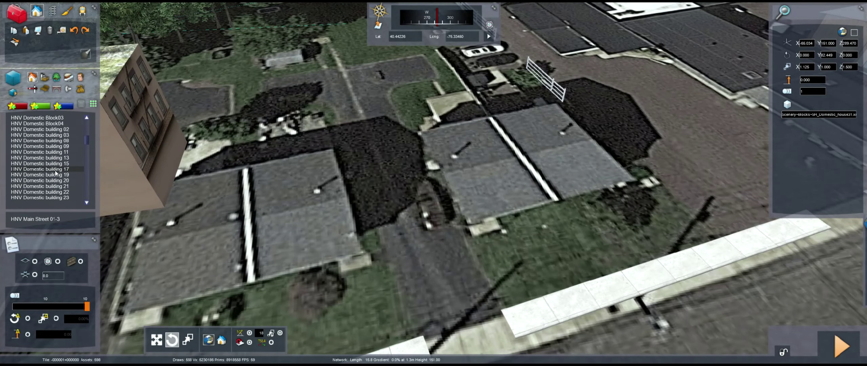
{"action": "scroll", "coordinate": [56, 171], "scroll_direction": "up", "scroll_amount": 5}
{"action": "left_click", "coordinate": [56, 166]}
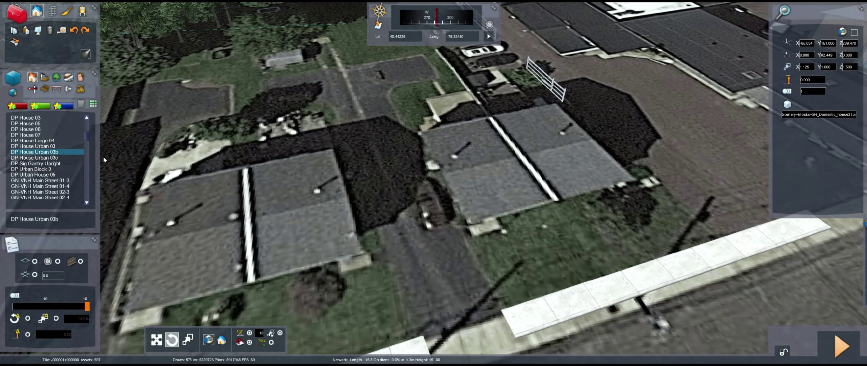
{"action": "left_click", "coordinate": [326, 180]}
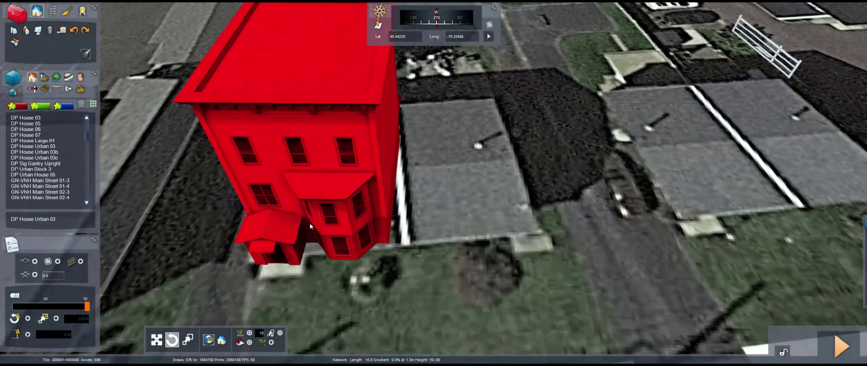
- Copy the DP House Urban 03 beside the original, then pull the view back over town
{"action": "left_click", "coordinate": [310, 224]}
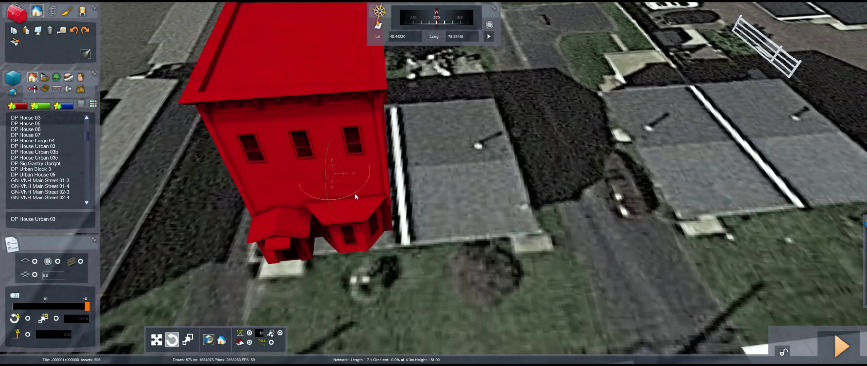
{"action": "right_click_drag", "start_coordinate": [372, 244], "coordinate": [372, 244]}
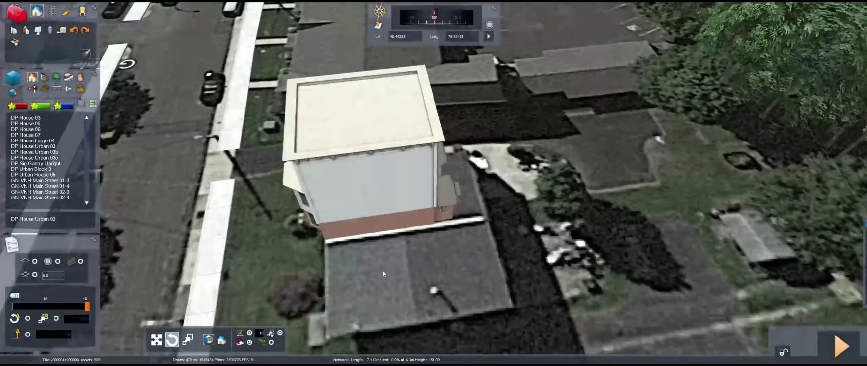
{"action": "left_click", "coordinate": [369, 203]}
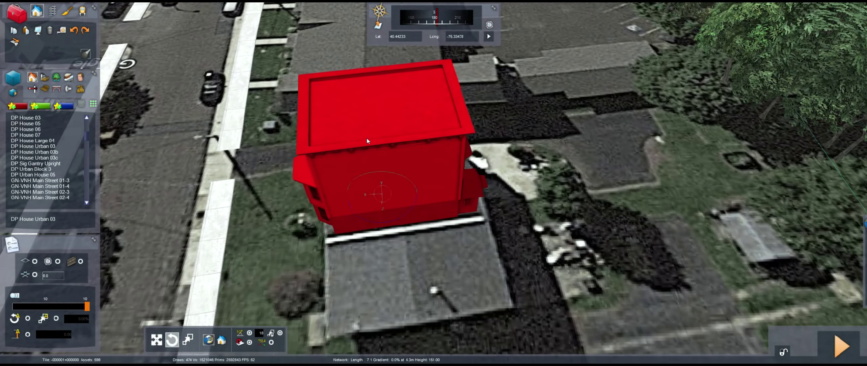
{"action": "right_click_drag", "start_coordinate": [368, 141], "coordinate": [357, 154]}
{"action": "left_click", "coordinate": [412, 257]}
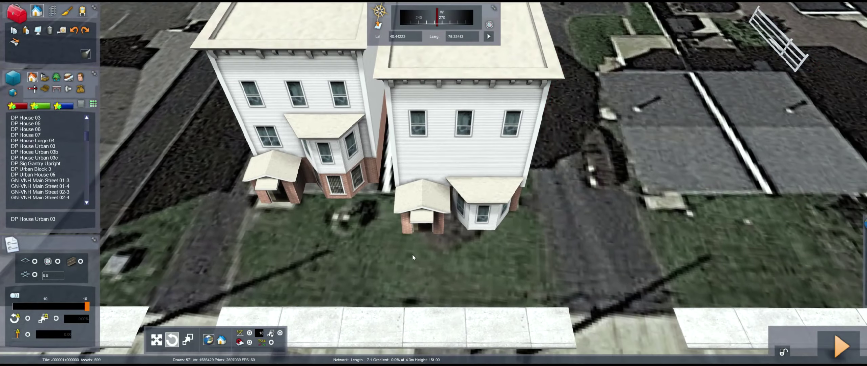
{"action": "scroll", "coordinate": [413, 257], "scroll_direction": "up", "scroll_amount": 8}
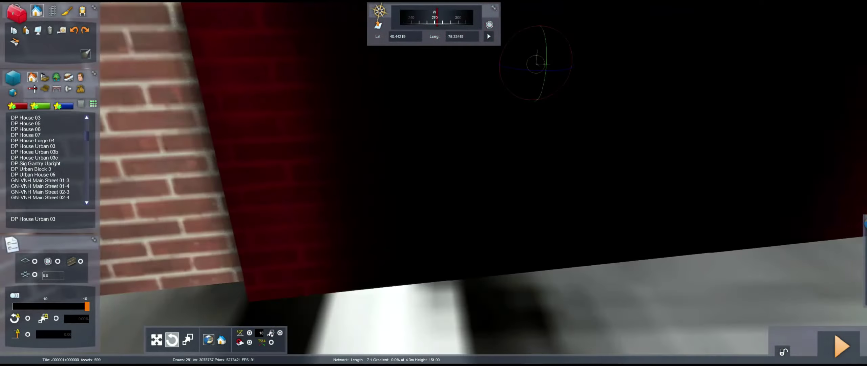
{"action": "scroll", "coordinate": [467, 269], "scroll_direction": "down", "scroll_amount": 3}
{"action": "scroll", "coordinate": [466, 268], "scroll_direction": "down", "scroll_amount": 10}
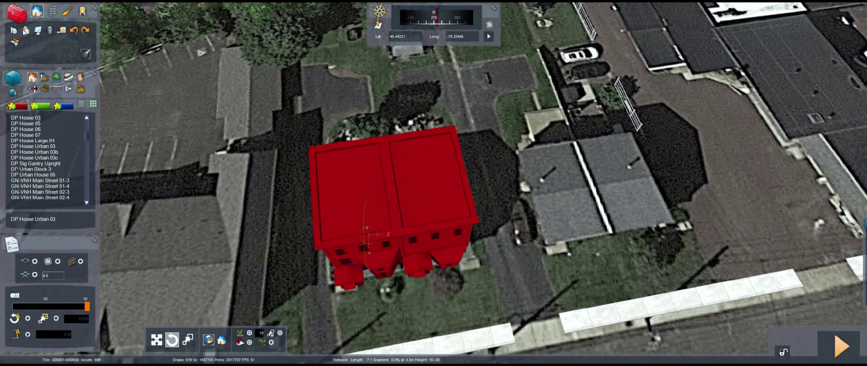
{"action": "scroll", "coordinate": [564, 198], "scroll_direction": "up", "scroll_amount": 8}
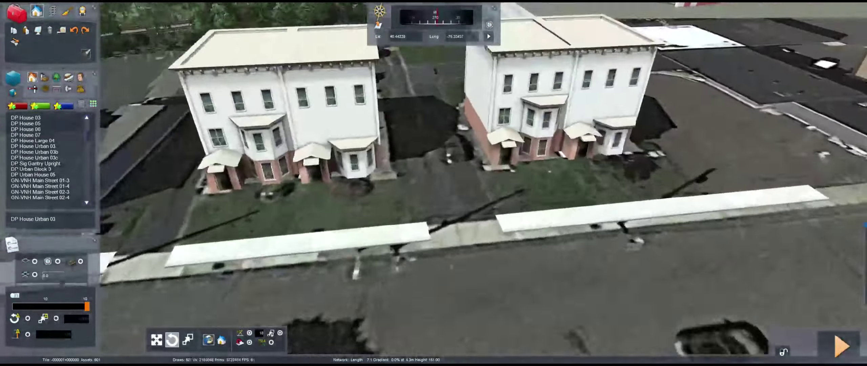
{"action": "right_click_drag", "start_coordinate": [563, 198], "coordinate": [339, 68]}
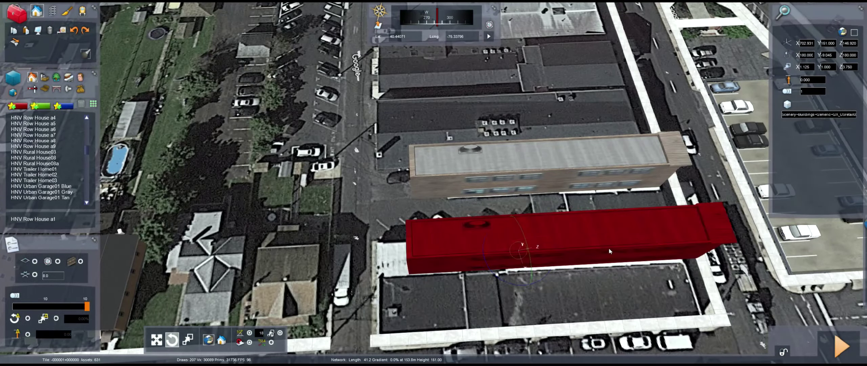
- Slide the long red building along the street and set its Z scale to 3.000
{"action": "left_click_drag", "start_coordinate": [609, 250], "coordinate": [593, 253]}
{"action": "left_click", "coordinate": [605, 174]}
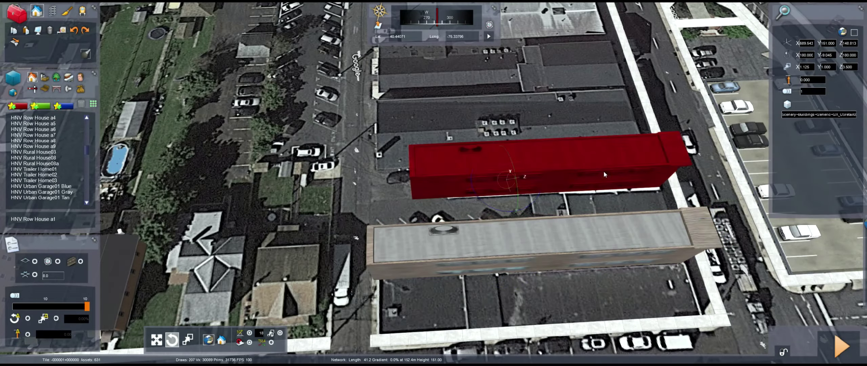
{"action": "type", "text": "000"}
{"action": "key", "text": "Return"}
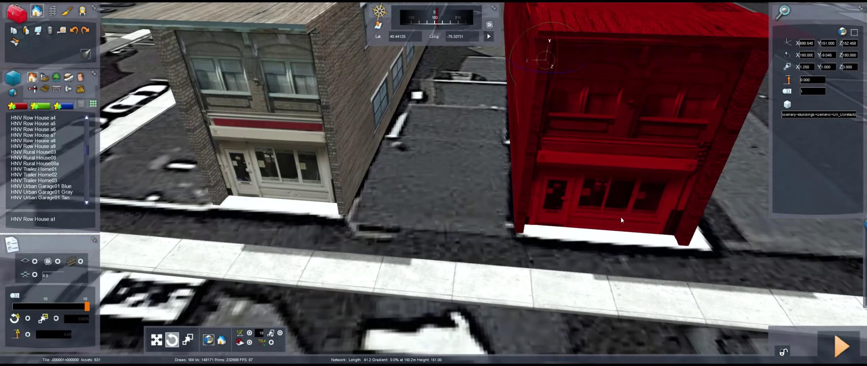
{"action": "right_click_drag", "start_coordinate": [621, 219], "coordinate": [479, 261]}
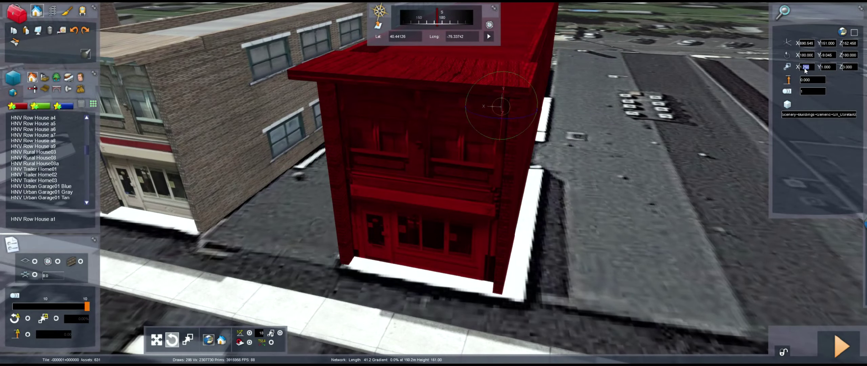
{"action": "left_click", "coordinate": [436, 243]}
- Stretch the narrow building between the blocks lengthwise and set its X scale to 0.5
{"action": "scroll", "coordinate": [290, 235], "scroll_direction": "down", "scroll_amount": 10}
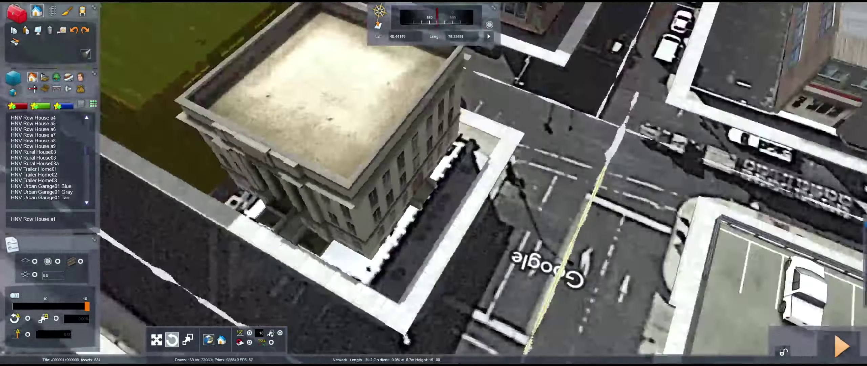
{"action": "scroll", "coordinate": [354, 173], "scroll_direction": "down", "scroll_amount": 5}
{"action": "left_click", "coordinate": [354, 174]}
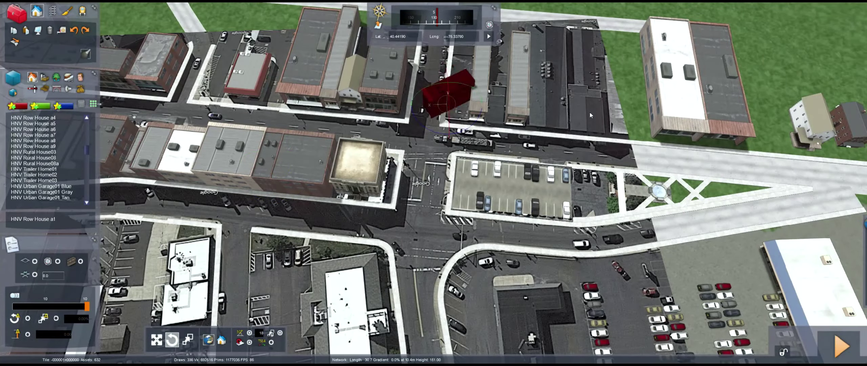
{"action": "right_click_drag", "start_coordinate": [589, 113], "coordinate": [487, 142]}
{"action": "left_click_drag", "start_coordinate": [602, 140], "coordinate": [271, 146]}
{"action": "right_click_drag", "start_coordinate": [271, 145], "coordinate": [833, 82]}
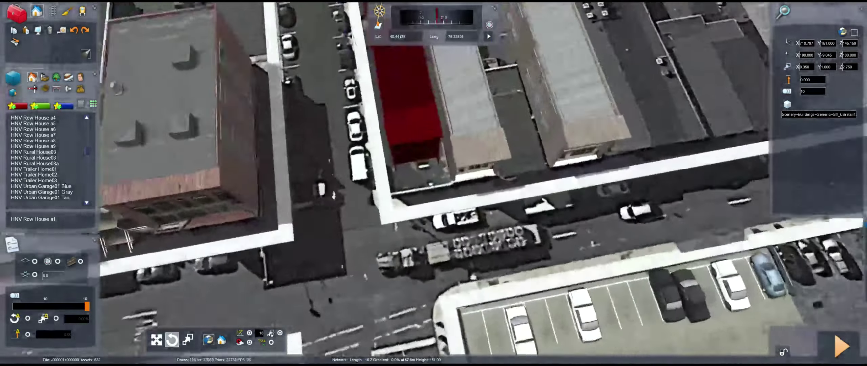
{"action": "left_click", "coordinate": [801, 67]}
{"action": "right_click_drag", "start_coordinate": [420, 145], "coordinate": [469, 160]}
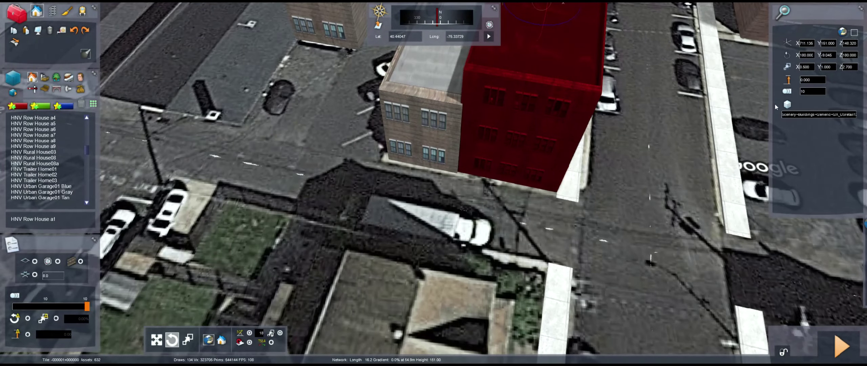
{"action": "right_click_drag", "start_coordinate": [654, 179], "coordinate": [310, 243]}
{"action": "scroll", "coordinate": [310, 242], "scroll_direction": "down", "scroll_amount": 10}
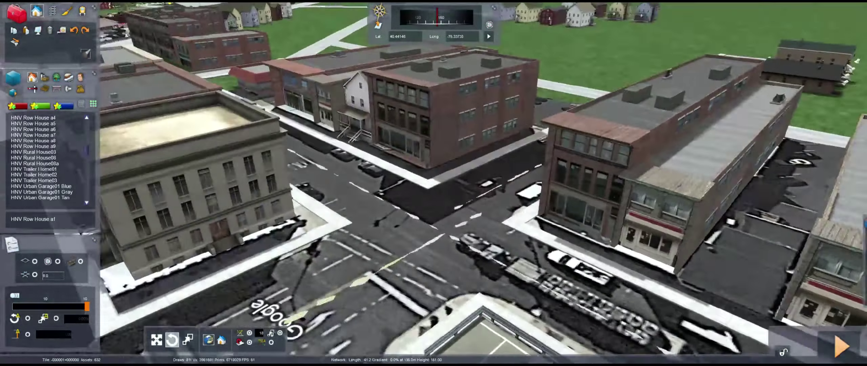
{"action": "scroll", "coordinate": [382, 293], "scroll_direction": "up", "scroll_amount": 10}
{"action": "scroll", "coordinate": [382, 293], "scroll_direction": "down", "scroll_amount": 10}
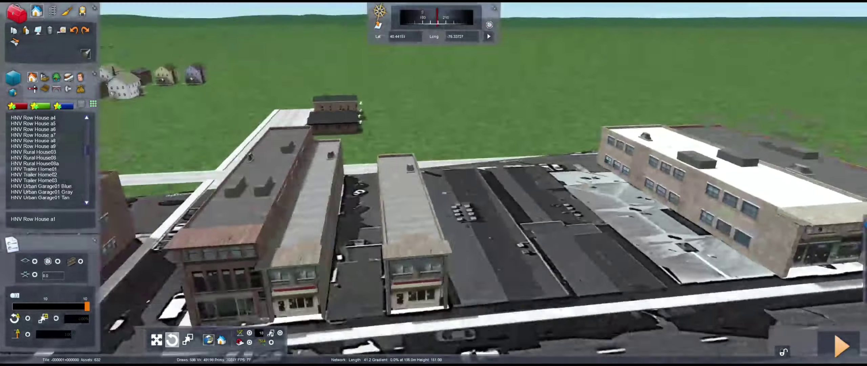
{"action": "scroll", "coordinate": [421, 233], "scroll_direction": "up", "scroll_amount": 10}
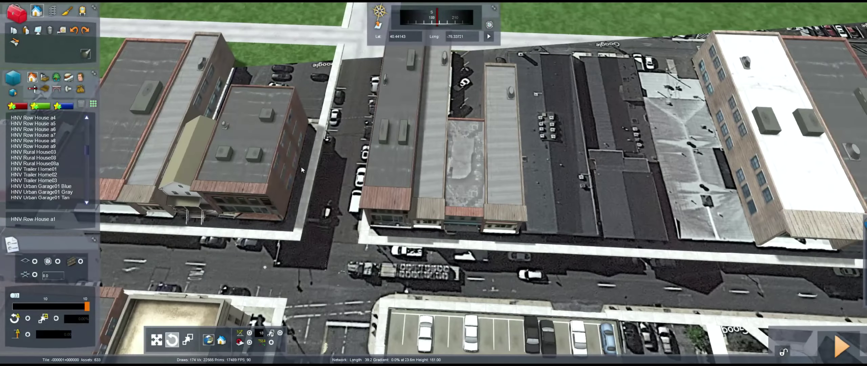
- Place another brick building in the gap between the downtown rooftops and nudge it into position
{"action": "left_click", "coordinate": [301, 166]}
{"action": "left_click", "coordinate": [461, 185]}
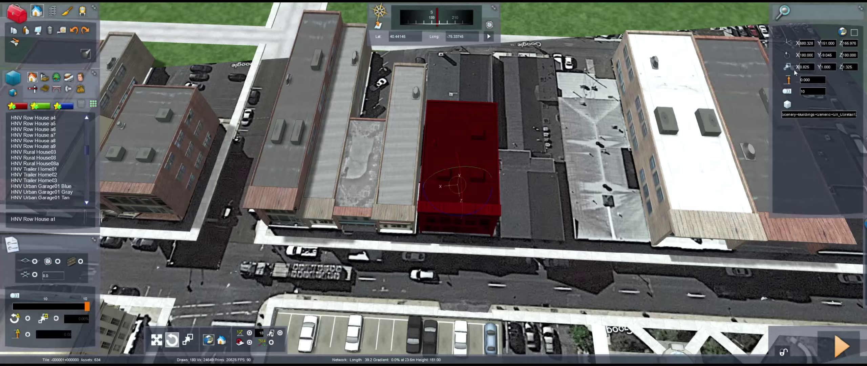
{"action": "scroll", "coordinate": [436, 207], "scroll_direction": "up", "scroll_amount": 5}
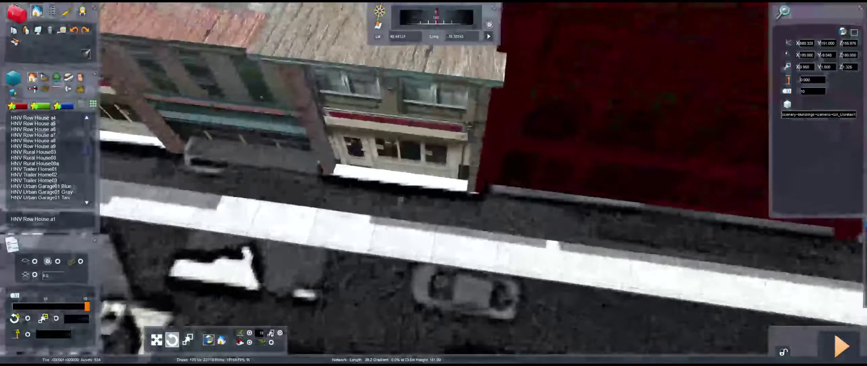
{"action": "scroll", "coordinate": [430, 213], "scroll_direction": "down", "scroll_amount": 5}
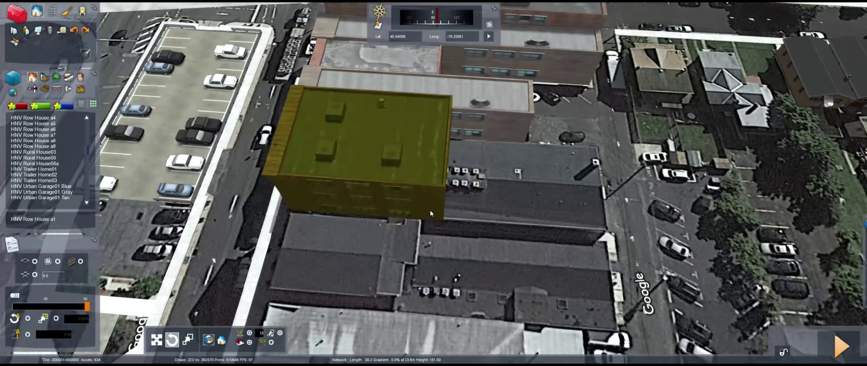
{"action": "scroll", "coordinate": [478, 216], "scroll_direction": "up", "scroll_amount": 5}
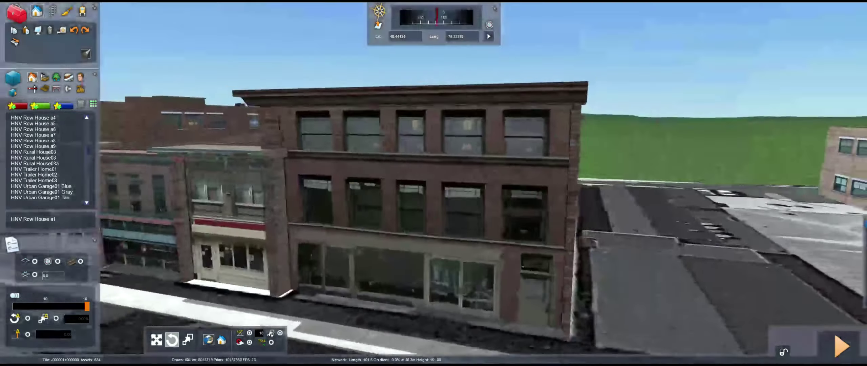
{"action": "scroll", "coordinate": [478, 217], "scroll_direction": "down", "scroll_amount": 5}
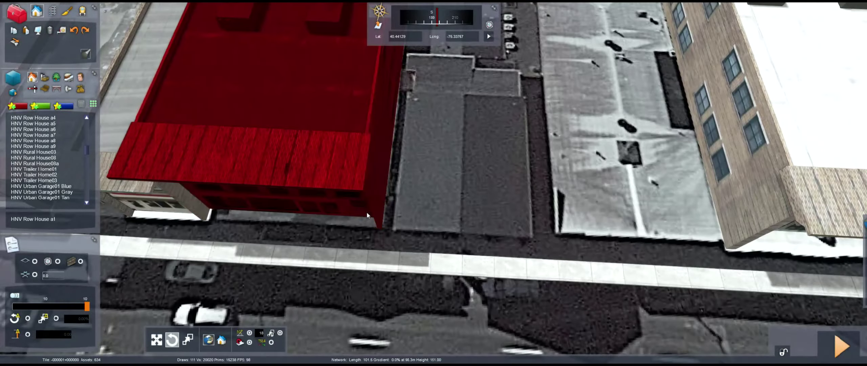
{"action": "scroll", "coordinate": [367, 211], "scroll_direction": "up", "scroll_amount": 5}
{"action": "scroll", "coordinate": [531, 205], "scroll_direction": "down", "scroll_amount": 5}
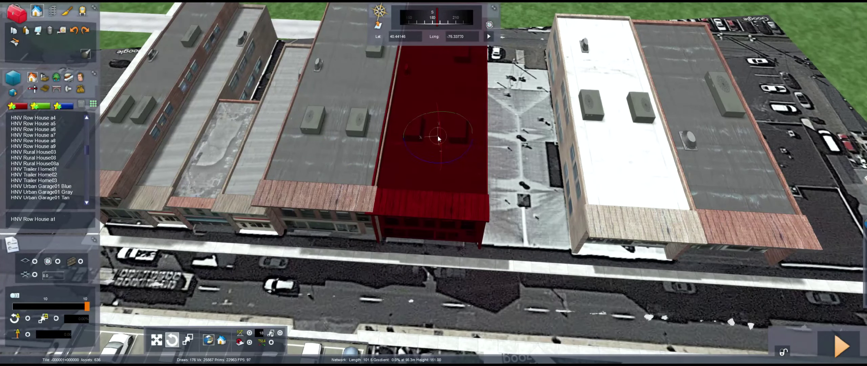
{"action": "mouse_move", "coordinate": [438, 138]}
{"action": "left_mouse_down"}
{"action": "mouse_move", "coordinate": [464, 152]}
{"action": "mouse_move", "coordinate": [450, 147]}
{"action": "left_mouse_up"}
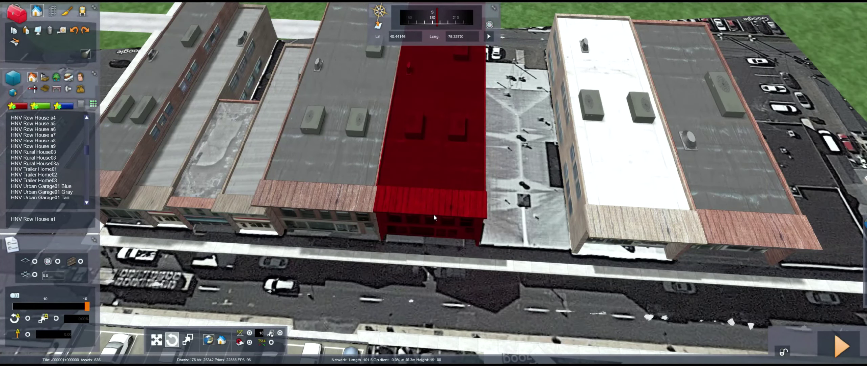
{"action": "scroll", "coordinate": [433, 214], "scroll_direction": "up", "scroll_amount": 5}
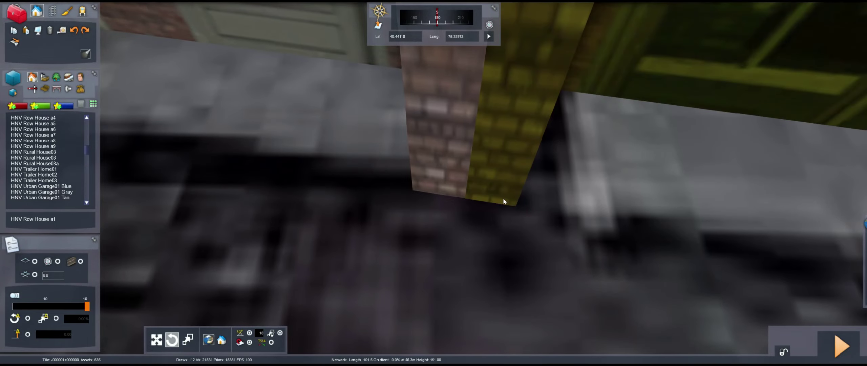
{"action": "scroll", "coordinate": [502, 199], "scroll_direction": "down", "scroll_amount": 8}
- Place another building in the downtown row and set its Scale X to 1.125
{"action": "scroll", "coordinate": [485, 243], "scroll_direction": "up", "scroll_amount": 5}
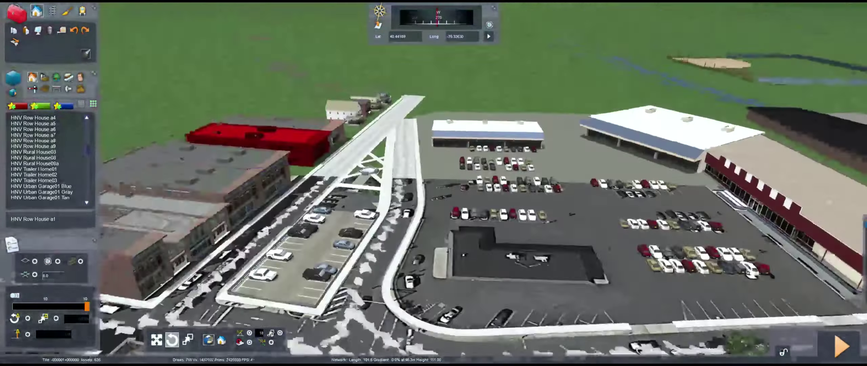
{"action": "scroll", "coordinate": [517, 159], "scroll_direction": "down", "scroll_amount": 5}
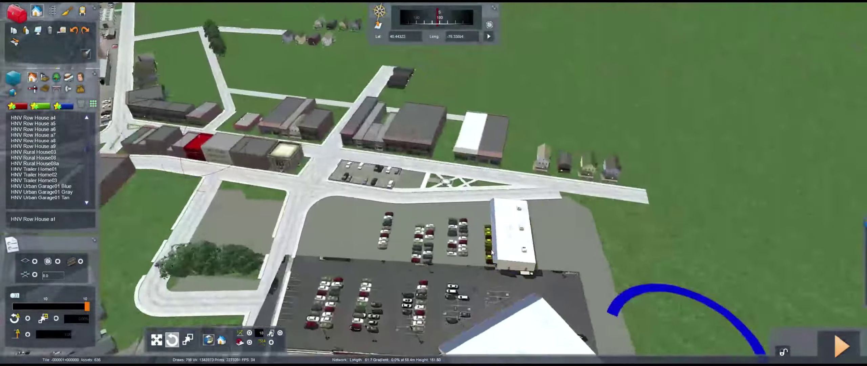
{"action": "left_click", "coordinate": [517, 159]}
{"action": "scroll", "coordinate": [441, 233], "scroll_direction": "up", "scroll_amount": 5}
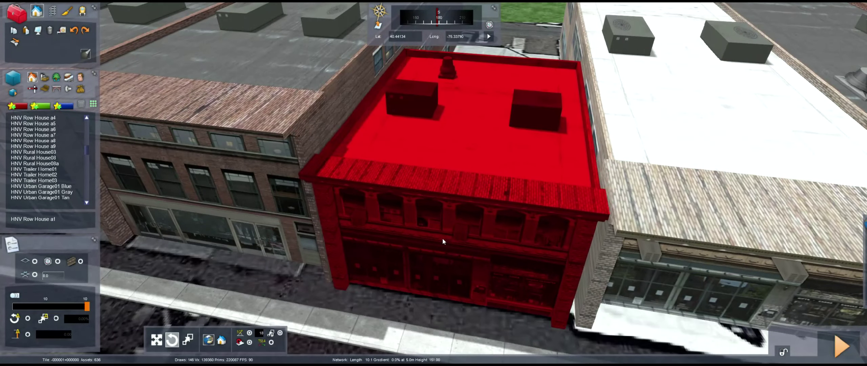
{"action": "left_click", "coordinate": [443, 239]}
{"action": "left_click", "coordinate": [801, 67]}
{"action": "type", "text": "1.125"}
{"action": "scroll", "coordinate": [603, 237], "scroll_direction": "up", "scroll_amount": 5}
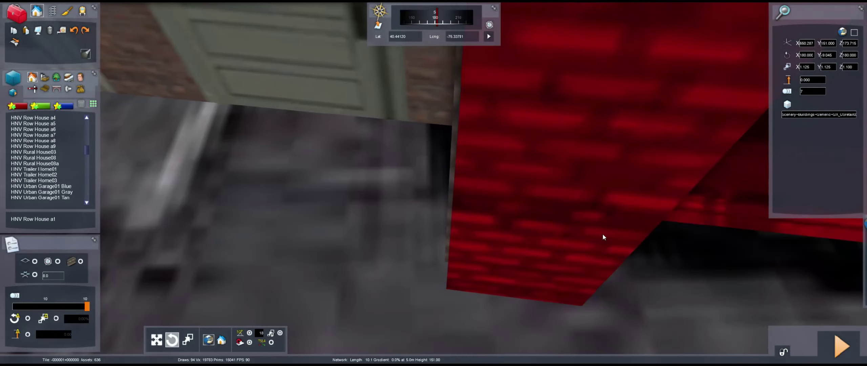
{"action": "scroll", "coordinate": [534, 233], "scroll_direction": "down", "scroll_amount": 5}
- Select the neighbouring white-roofed building and check the row from street level
{"action": "scroll", "coordinate": [533, 233], "scroll_direction": "up", "scroll_amount": 5}
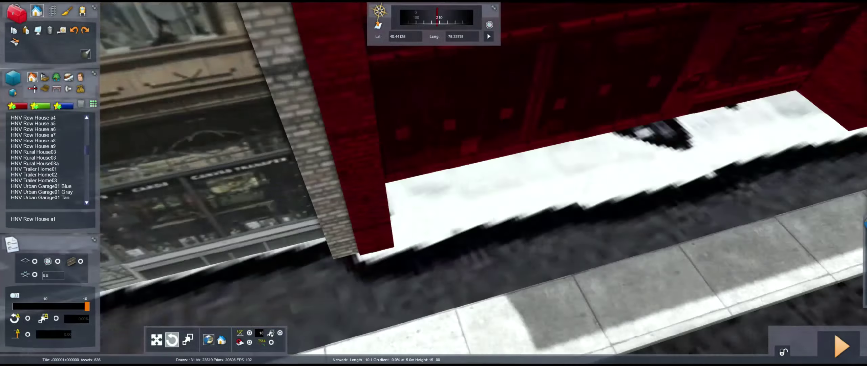
{"action": "right_click_drag", "start_coordinate": [534, 234], "coordinate": [540, 165]}
{"action": "scroll", "coordinate": [540, 199], "scroll_direction": "down", "scroll_amount": 5}
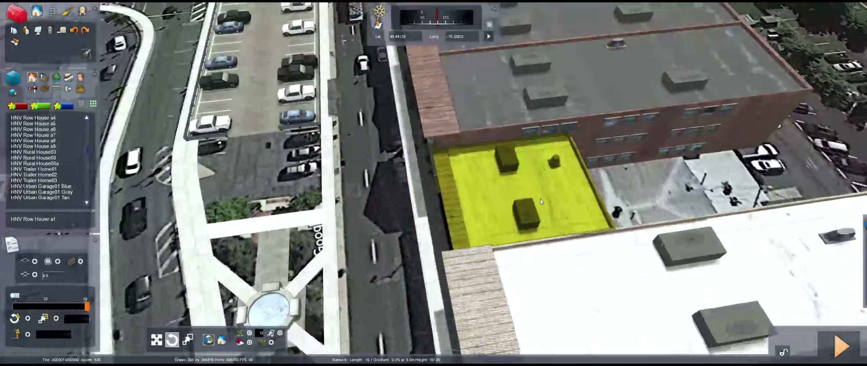
{"action": "left_click", "coordinate": [407, 152]}
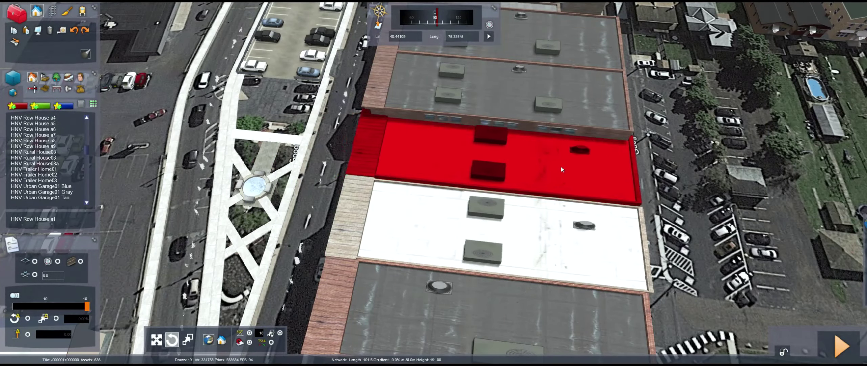
{"action": "scroll", "coordinate": [558, 163], "scroll_direction": "up", "scroll_amount": 5}
{"action": "right_click_drag", "start_coordinate": [558, 164], "coordinate": [484, 223]}
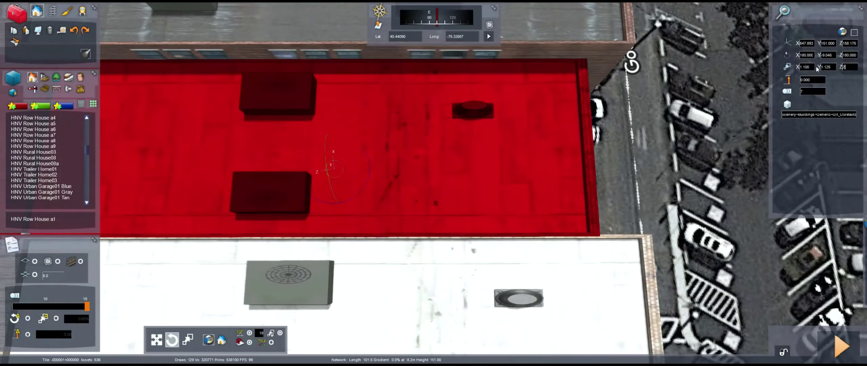
{"action": "right_click_drag", "start_coordinate": [549, 217], "coordinate": [517, 239]}
{"action": "scroll", "coordinate": [517, 239], "scroll_direction": "down", "scroll_amount": 10}
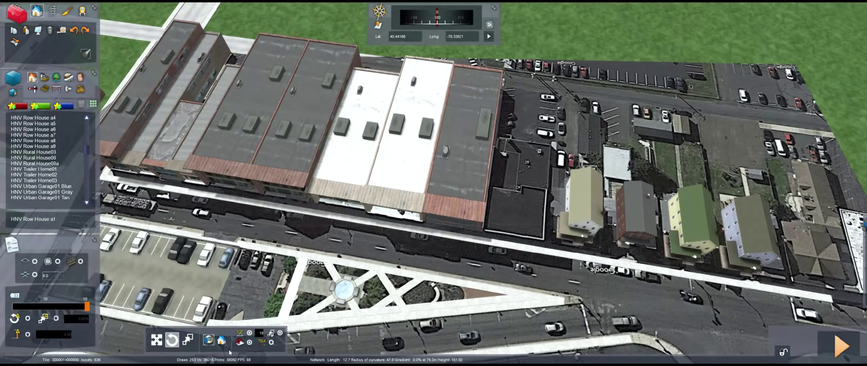
{"action": "right_click_drag", "start_coordinate": [229, 352], "coordinate": [269, 325]}
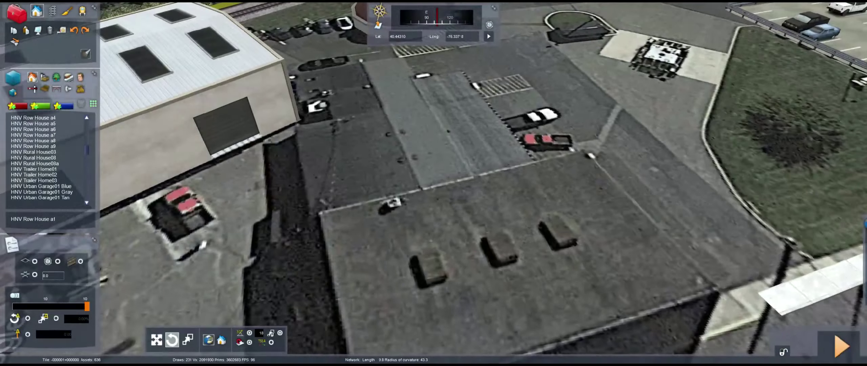
- Move DP Workshop 01 beside the warehouse and set its Y rotation to 5.445 to match its footprint
{"action": "scroll", "coordinate": [407, 242], "scroll_direction": "down", "scroll_amount": 2}
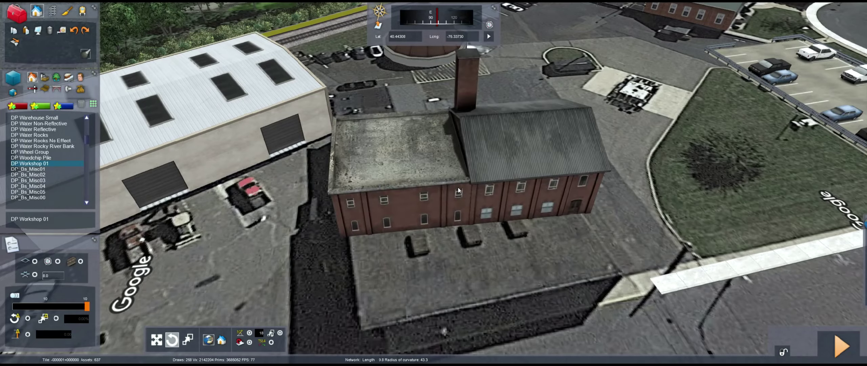
{"action": "left_click_drag", "start_coordinate": [457, 190], "coordinate": [474, 217]}
{"action": "key", "text": "Left"}
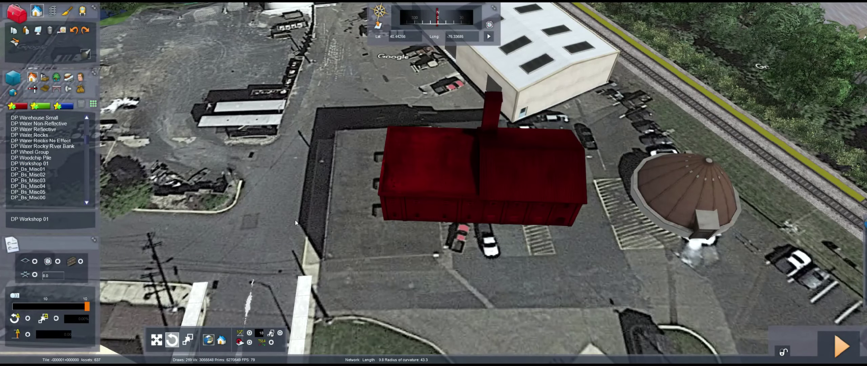
{"action": "key", "text": "Left"}
{"action": "left_click", "coordinate": [330, 167]}
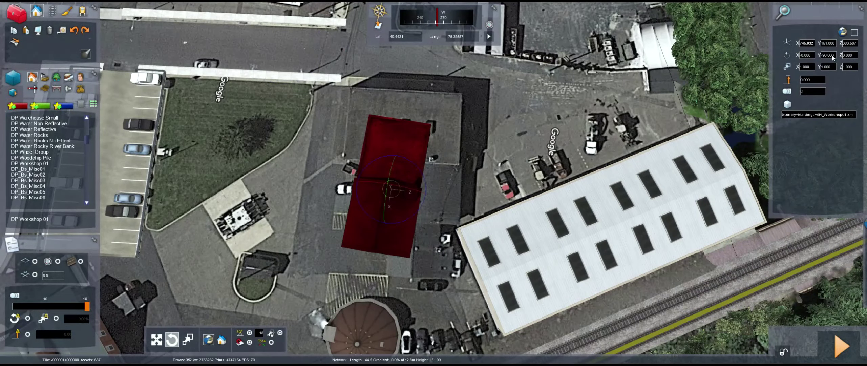
{"action": "type", "text": "5.445"}
{"action": "key", "text": "Return"}
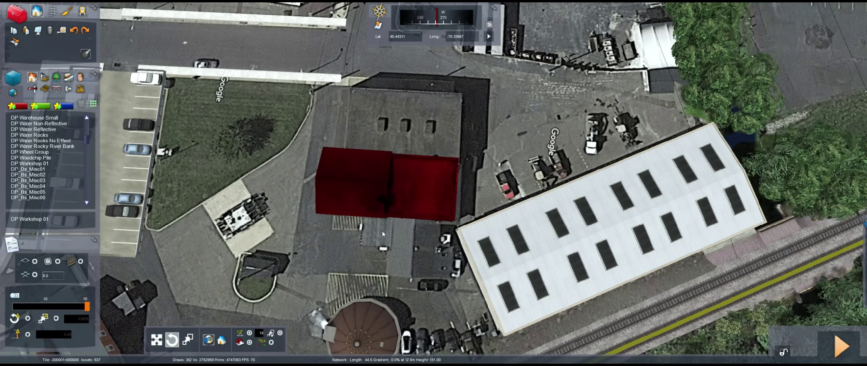
{"action": "left_click_drag", "start_coordinate": [382, 233], "coordinate": [436, 175]}
{"action": "key", "text": "Right"}
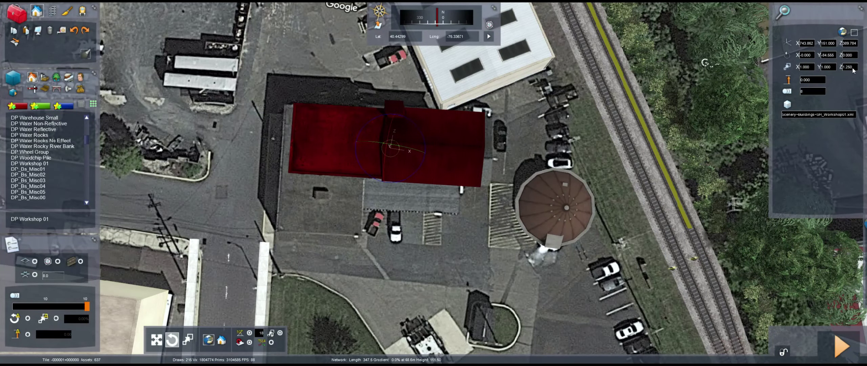
- Survey the workshop and surrounding town from several angles
{"action": "key", "text": "Right"}
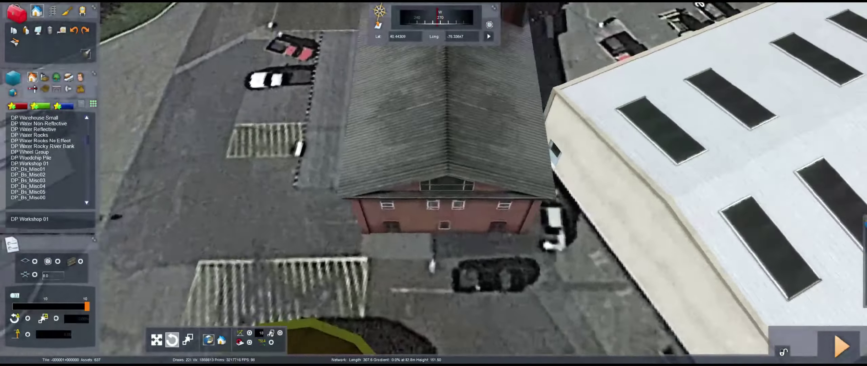
{"action": "scroll", "coordinate": [451, 172], "scroll_direction": "down", "scroll_amount": 10}
{"action": "key", "text": "Left"}
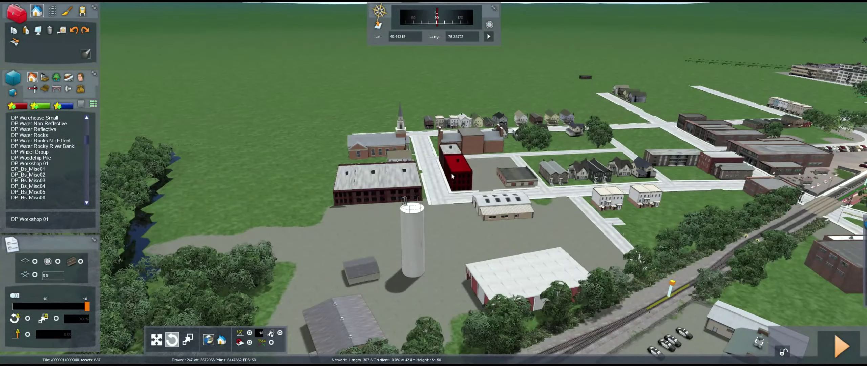
{"action": "scroll", "coordinate": [450, 172], "scroll_direction": "up", "scroll_amount": 10}
{"action": "key", "text": "Left"}
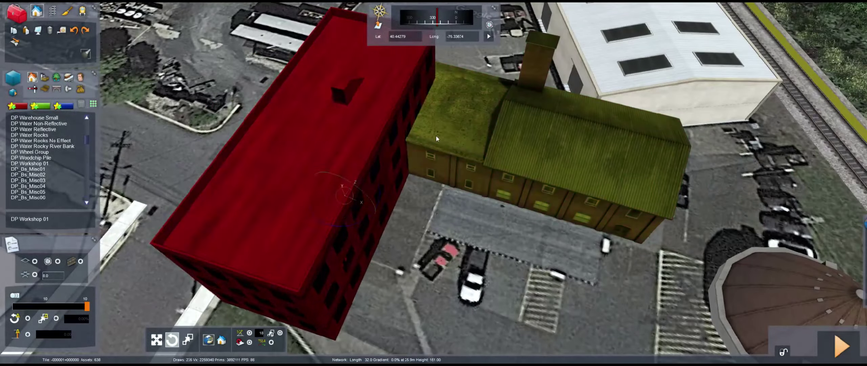
{"action": "mouse_move", "coordinate": [852, 46]}
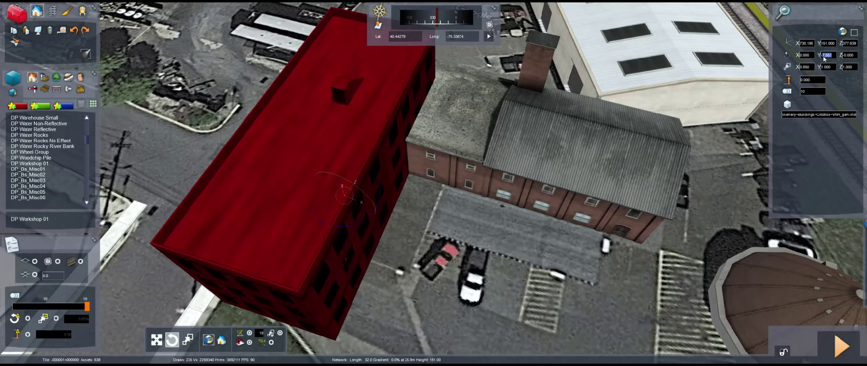
{"action": "key", "text": "Left"}
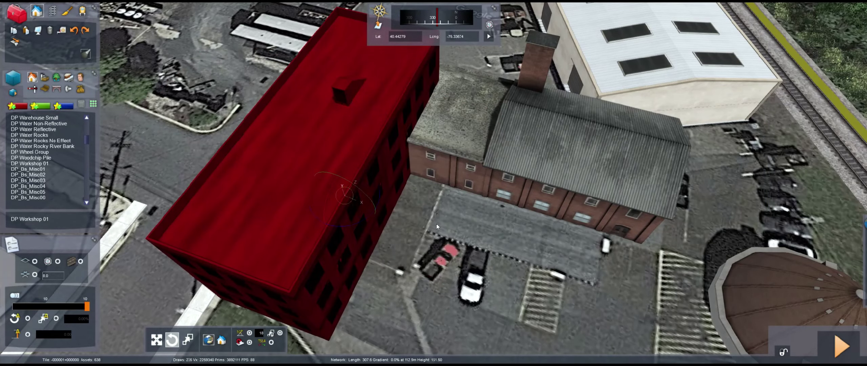
- Select the brick office building and adjust its X/Z scale in the properties flyout
{"action": "scroll", "coordinate": [823, 58], "scroll_direction": "down", "scroll_amount": 5}
{"action": "scroll", "coordinate": [515, 254], "scroll_direction": "up", "scroll_amount": 10}
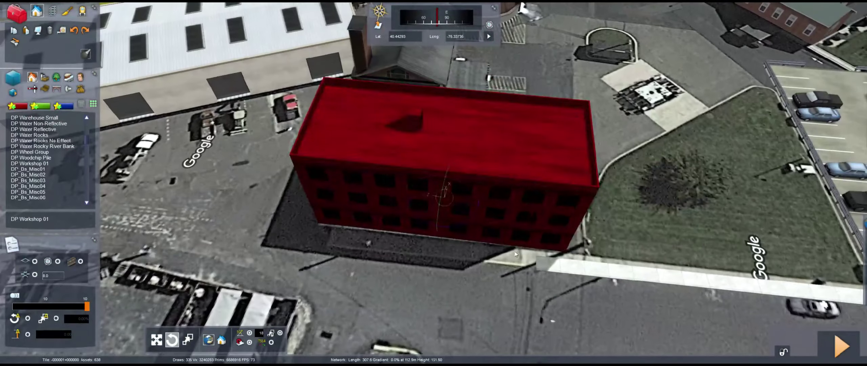
{"action": "left_click", "coordinate": [516, 204]}
{"action": "mouse_move", "coordinate": [854, 68]}
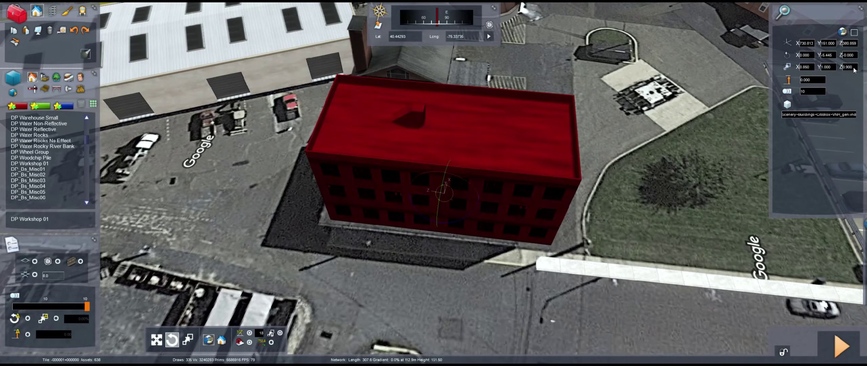
{"action": "right_click_drag", "start_coordinate": [500, 216], "coordinate": [420, 220]}
{"action": "mouse_move", "coordinate": [817, 63]}
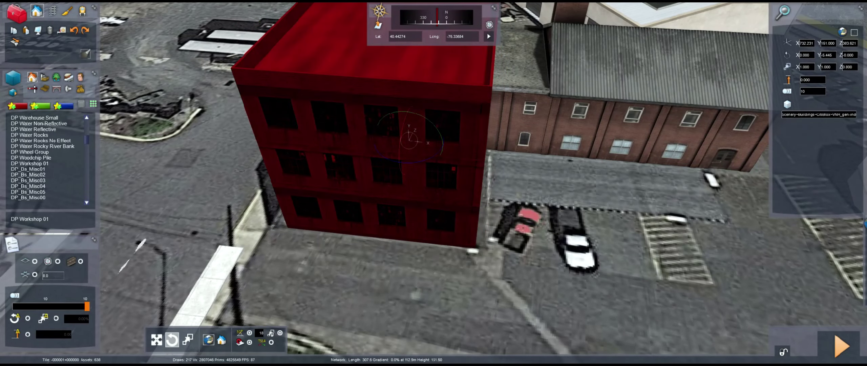
{"action": "right_click_drag", "start_coordinate": [579, 254], "coordinate": [440, 254]}
- Place an SH_Workshop01 brick workshop over the old green-roofed one
{"action": "scroll", "coordinate": [510, 230], "scroll_direction": "up", "scroll_amount": 5}
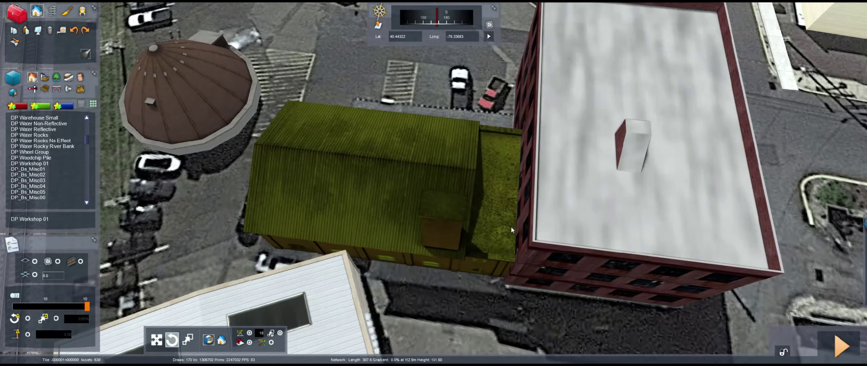
{"action": "left_click", "coordinate": [493, 237]}
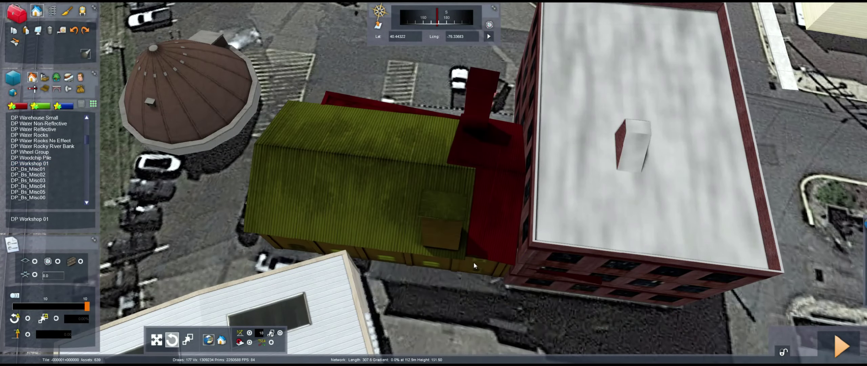
{"action": "left_click", "coordinate": [609, 105]}
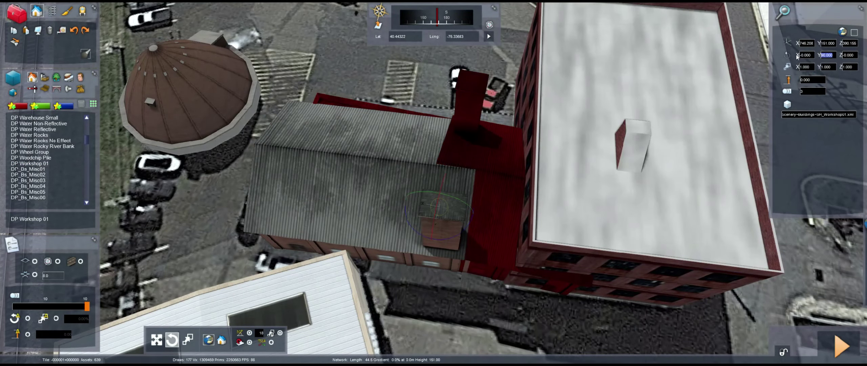
{"action": "left_click", "coordinate": [492, 171]}
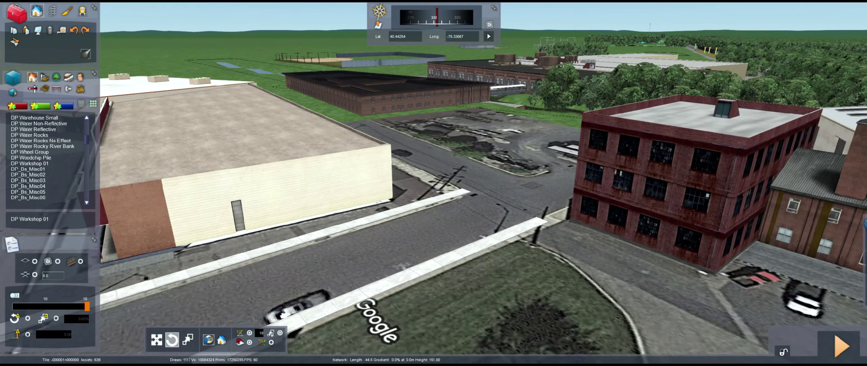
- Lower the new brick workshop to a height of -3.5 in its properties
{"action": "left_click", "coordinate": [826, 217]}
{"action": "right_click_drag", "start_coordinate": [759, 95], "coordinate": [616, 119]}
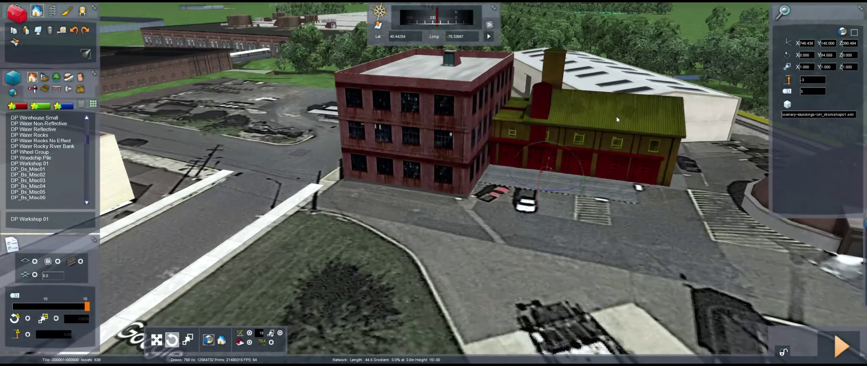
{"action": "left_click", "coordinate": [423, 112]}
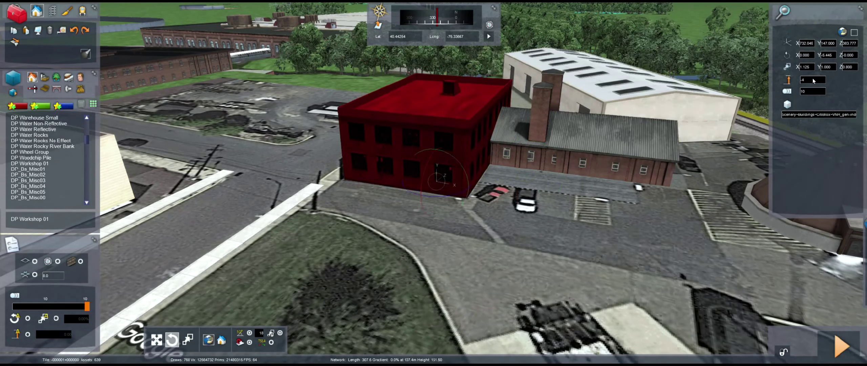
{"action": "left_click", "coordinate": [524, 168]}
{"action": "left_click", "coordinate": [806, 81]}
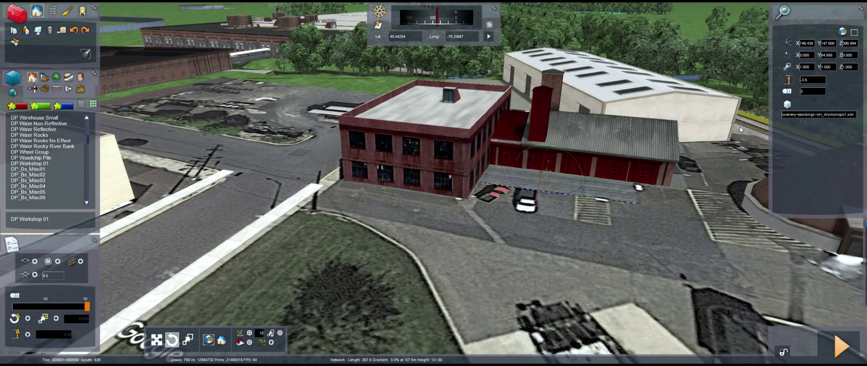
{"action": "right_click_drag", "start_coordinate": [596, 256], "coordinate": [339, 261]}
- Fly the camera over the route to the electrified double track with catenary gantries
{"action": "scroll", "coordinate": [483, 183], "scroll_direction": "down", "scroll_amount": 10}
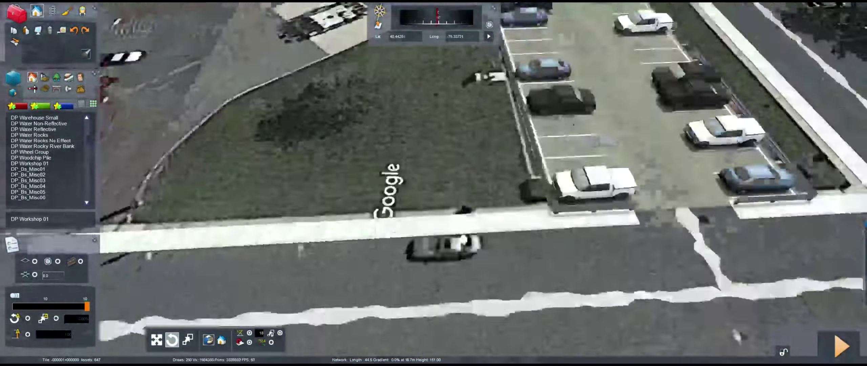
{"action": "scroll", "coordinate": [483, 183], "scroll_direction": "up", "scroll_amount": 10}
{"action": "scroll", "coordinate": [483, 183], "scroll_direction": "down", "scroll_amount": 10}
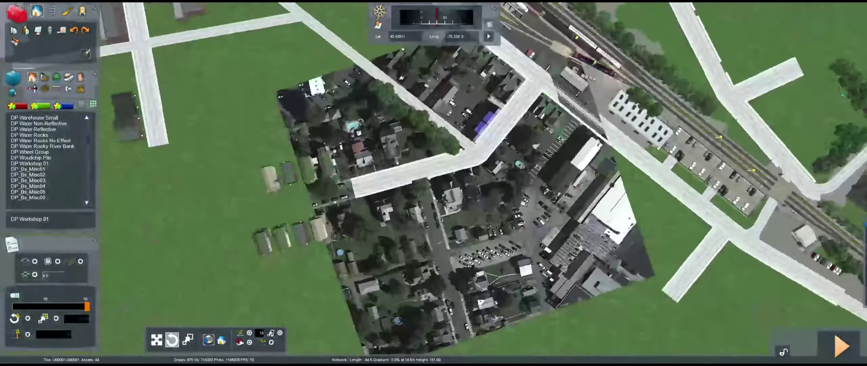
{"action": "scroll", "coordinate": [483, 183], "scroll_direction": "up", "scroll_amount": 10}
{"action": "scroll", "coordinate": [483, 183], "scroll_direction": "down", "scroll_amount": 10}
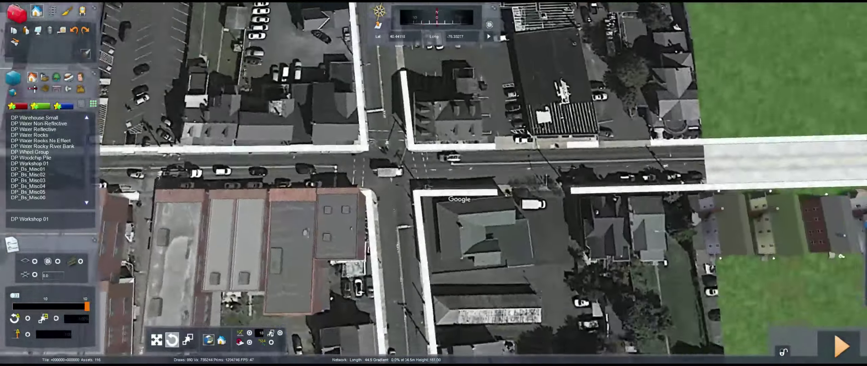
{"action": "right_click_drag", "start_coordinate": [484, 183], "coordinate": [484, 237]}
{"action": "scroll", "coordinate": [484, 183], "scroll_direction": "up", "scroll_amount": 10}
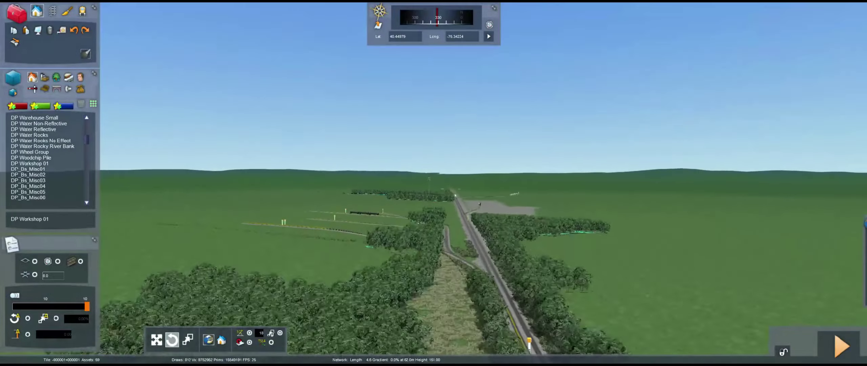
{"action": "scroll", "coordinate": [136, 194], "scroll_direction": "down", "scroll_amount": 3}
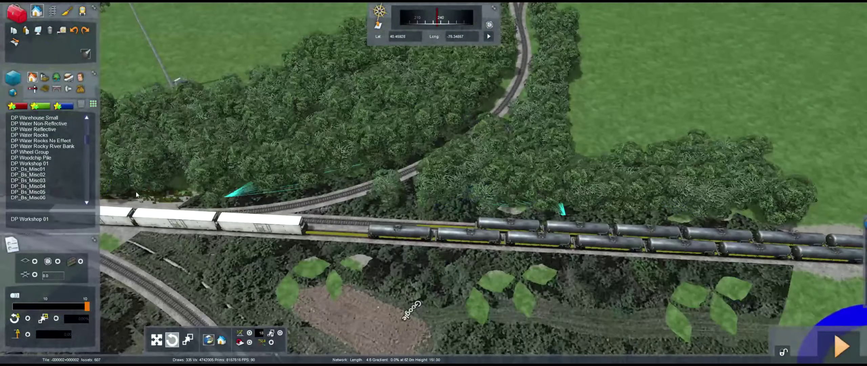
{"action": "right_click_drag", "start_coordinate": [514, 215], "coordinate": [425, 215]}
{"action": "mouse_move", "coordinate": [792, 83]}
{"action": "left_click_drag", "start_coordinate": [445, 162], "coordinate": [445, 215]}
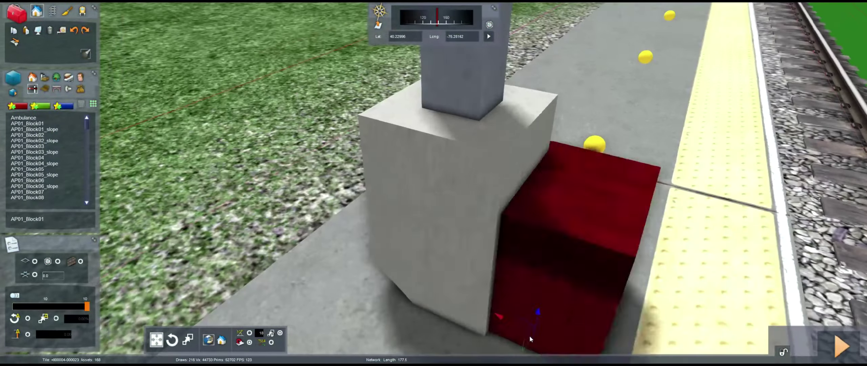
- Slide the AP01_Block01 brick block under a mast's white concrete base, then add another footing
{"action": "left_click_drag", "start_coordinate": [530, 335], "coordinate": [454, 312]}
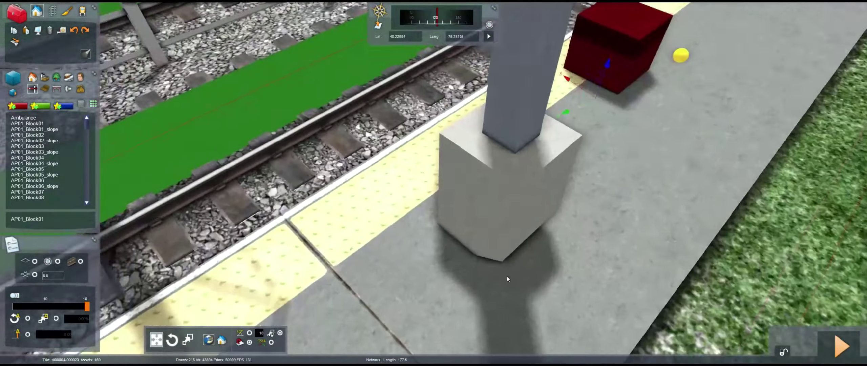
{"action": "left_click_drag", "start_coordinate": [619, 49], "coordinate": [502, 268]}
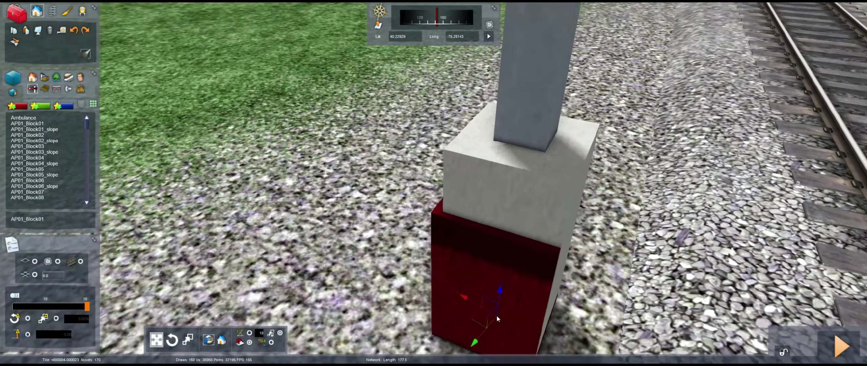
{"action": "left_click_drag", "start_coordinate": [496, 314], "coordinate": [499, 314]}
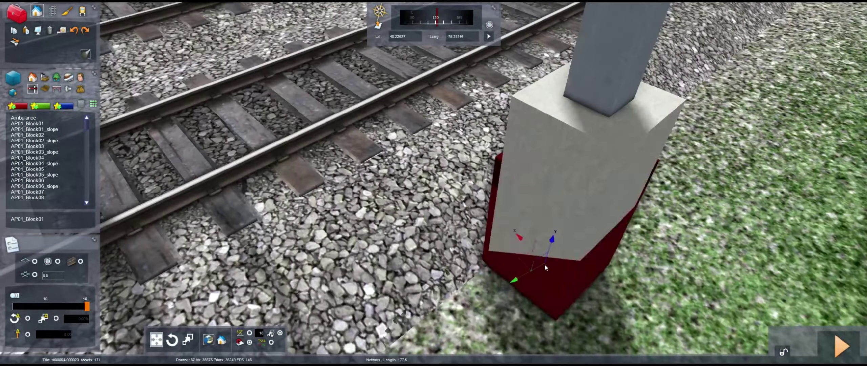
{"action": "left_click_drag", "start_coordinate": [544, 264], "coordinate": [543, 268]}
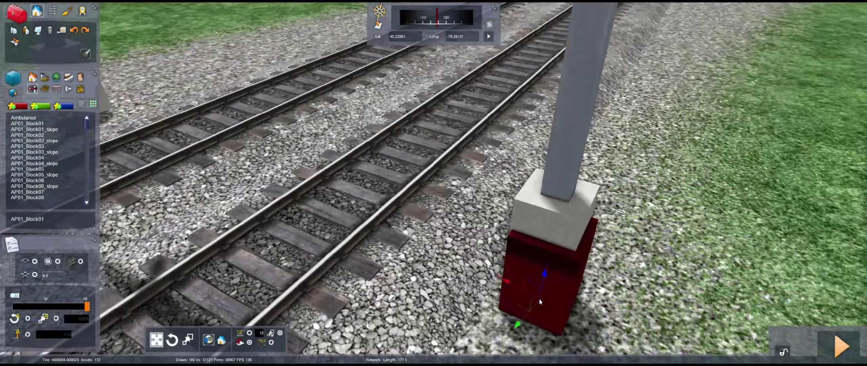
{"action": "left_click_drag", "start_coordinate": [539, 299], "coordinate": [484, 318]}
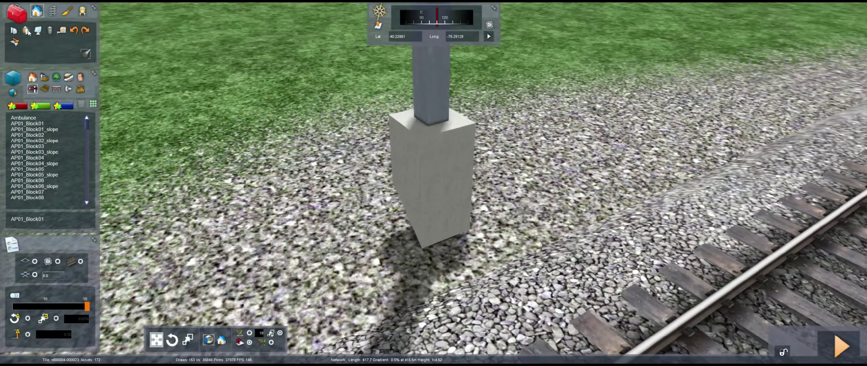
{"action": "left_click", "coordinate": [425, 234]}
{"action": "scroll", "coordinate": [425, 235], "scroll_direction": "up", "scroll_amount": 3}
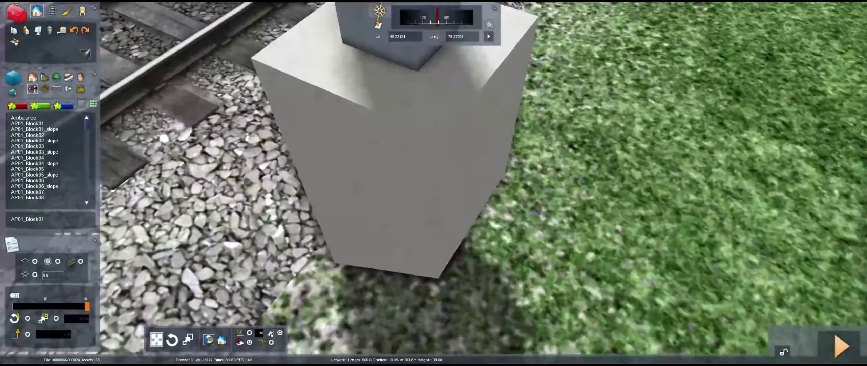
- Place four more brick footings under the mast bases along the track
{"action": "left_click", "coordinate": [415, 251]}
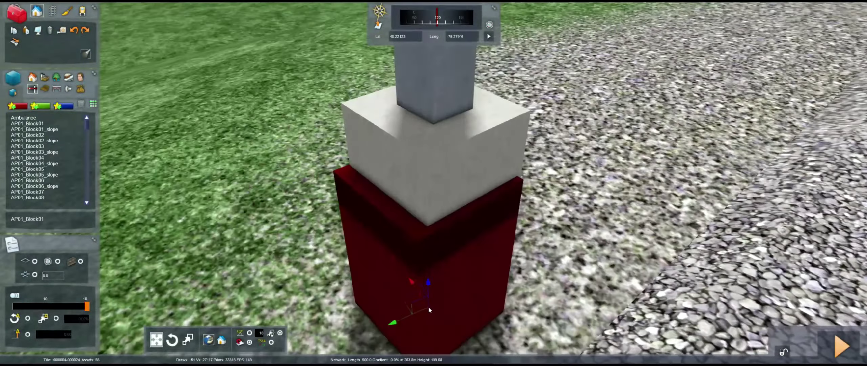
{"action": "left_click", "coordinate": [549, 320]}
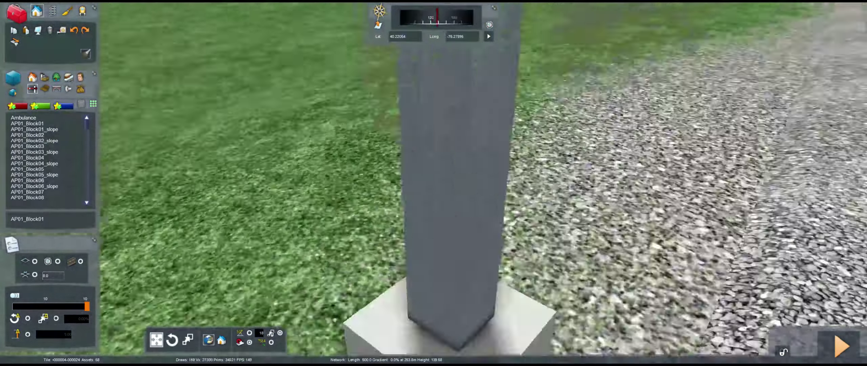
{"action": "left_click", "coordinate": [416, 273]}
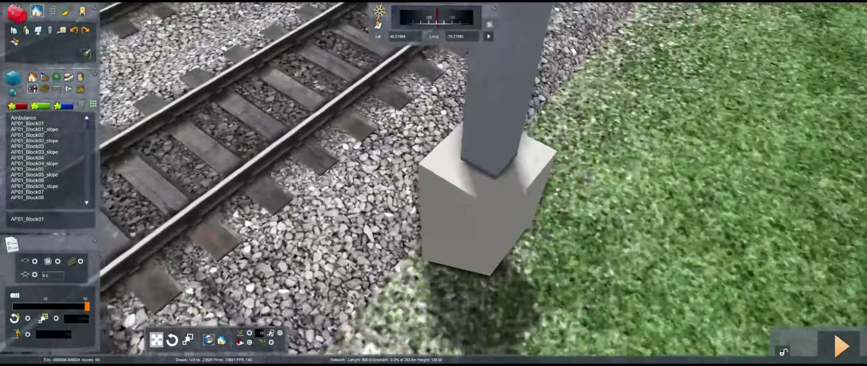
{"action": "left_click", "coordinate": [474, 271]}
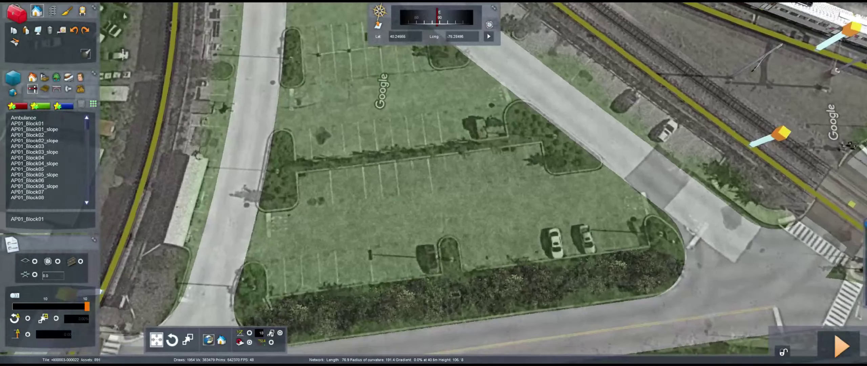
- Lay SR Road: Rural 2L A1 across the parking lot between the two streets
{"action": "key", "text": "F4"}
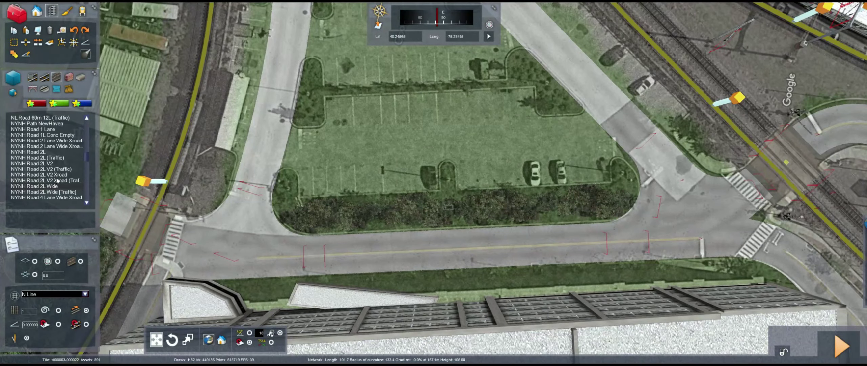
{"action": "left_click", "coordinate": [639, 144]}
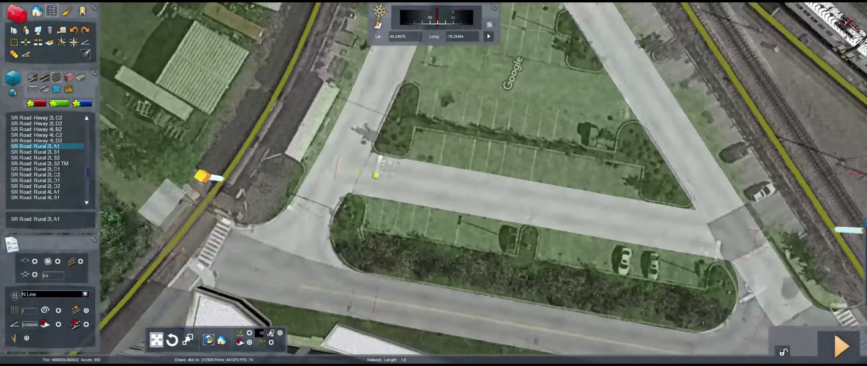